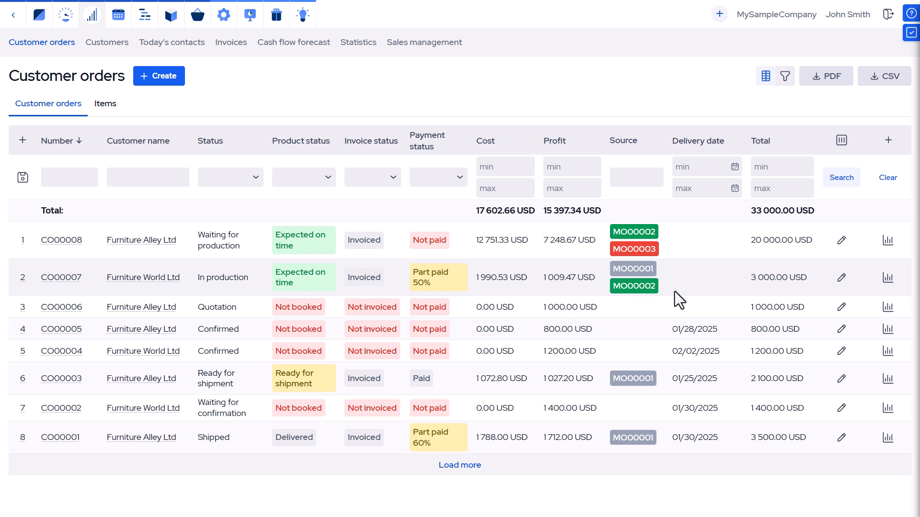
Filter the orders to Invoice status Invoiced and move the Delivery date column right after Status
{"action": "left_click", "coordinate": [400, 180]}
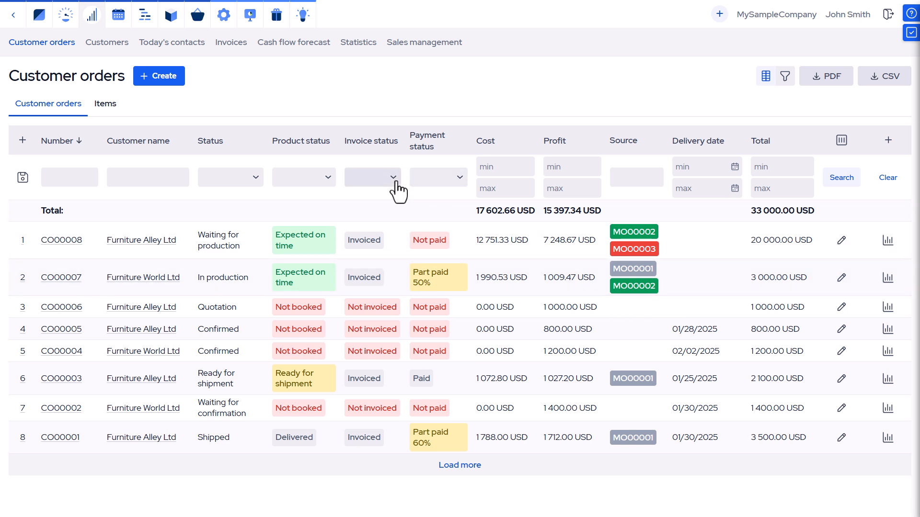
{"action": "left_click", "coordinate": [382, 243]}
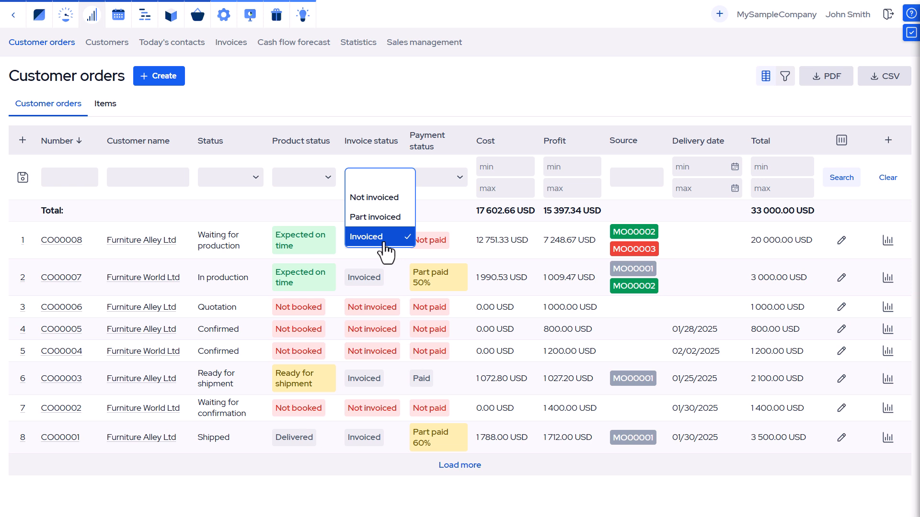
{"action": "left_click", "coordinate": [854, 184]}
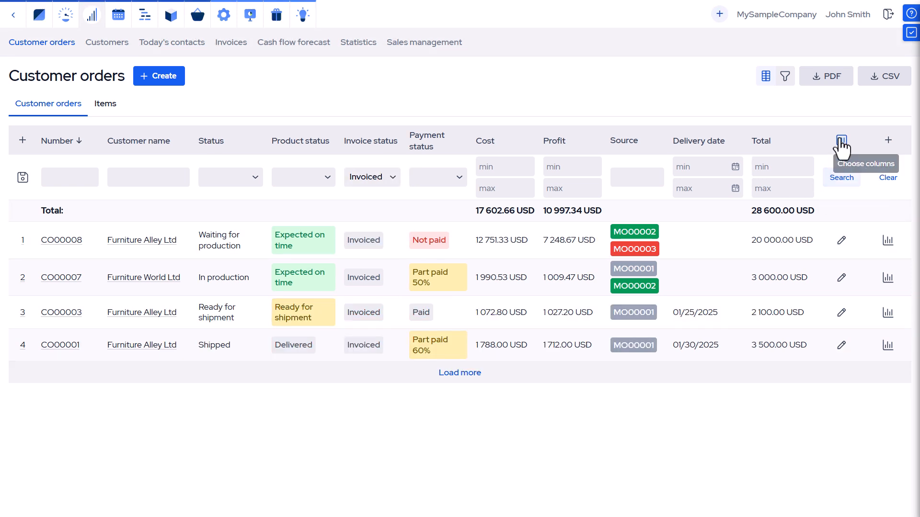
{"action": "left_click", "coordinate": [842, 144]}
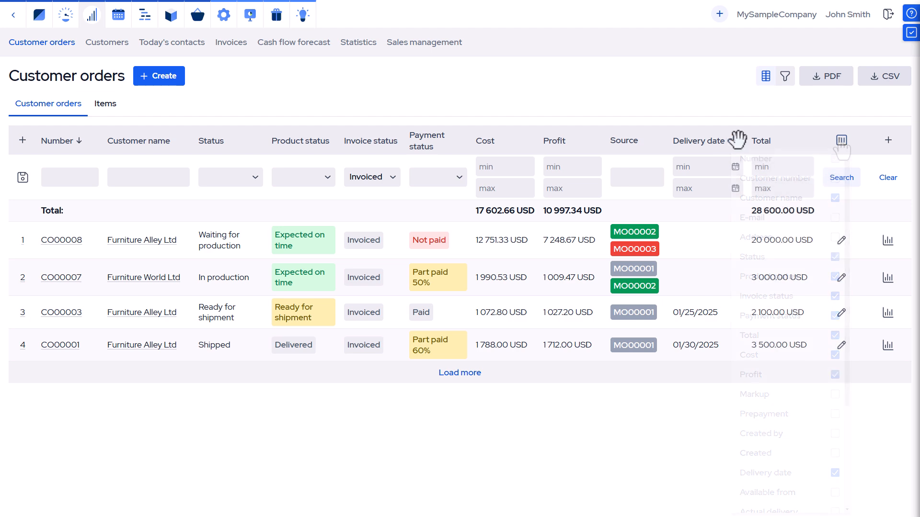
{"action": "left_click_drag", "start_coordinate": [704, 145], "coordinate": [277, 158]}
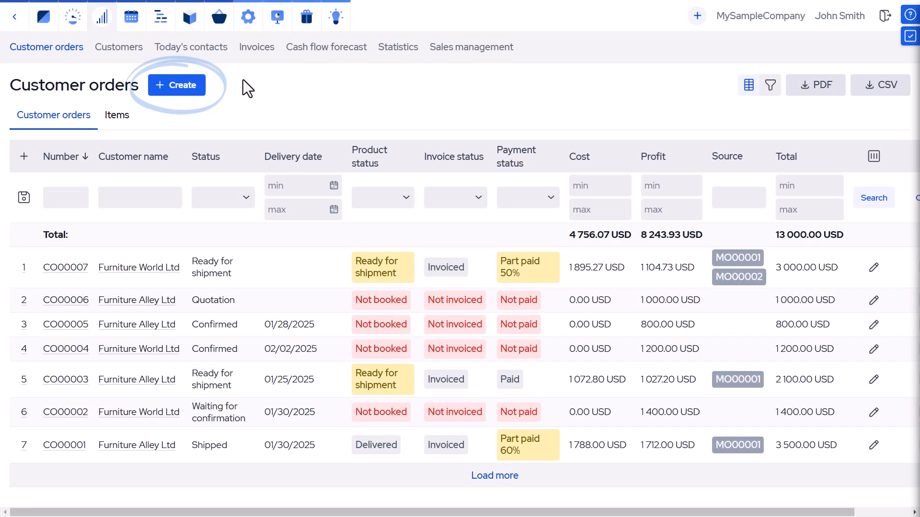
Start a new customer order for Furniture Alley Ltd with status Confirmed
{"action": "left_click", "coordinate": [187, 87]}
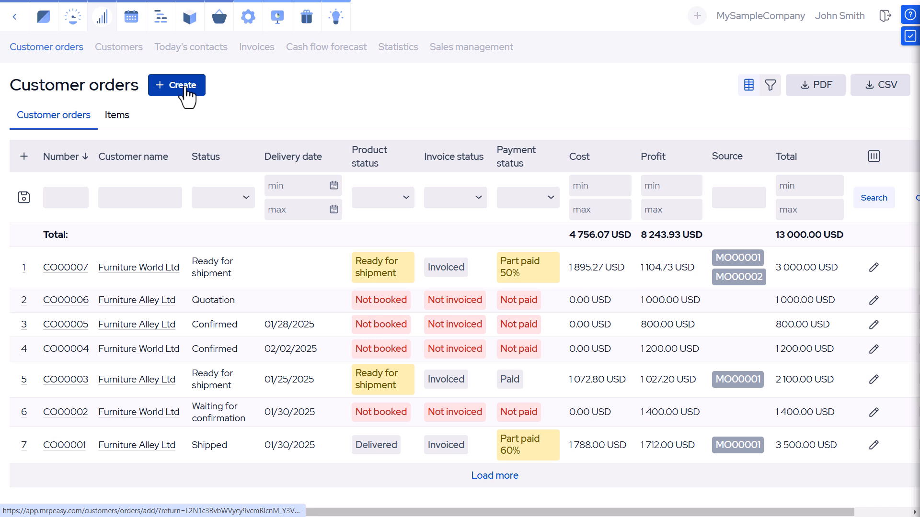
{"action": "left_click", "coordinate": [187, 88]}
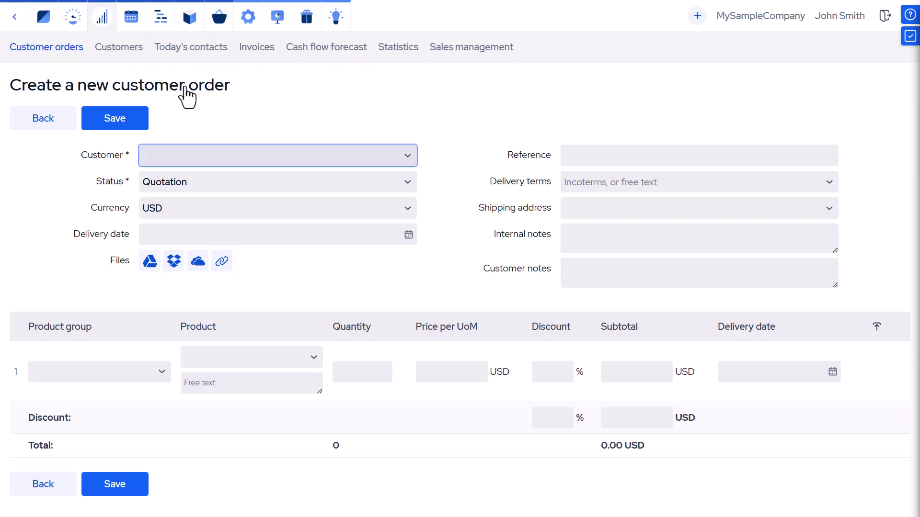
{"action": "left_click", "coordinate": [405, 157]}
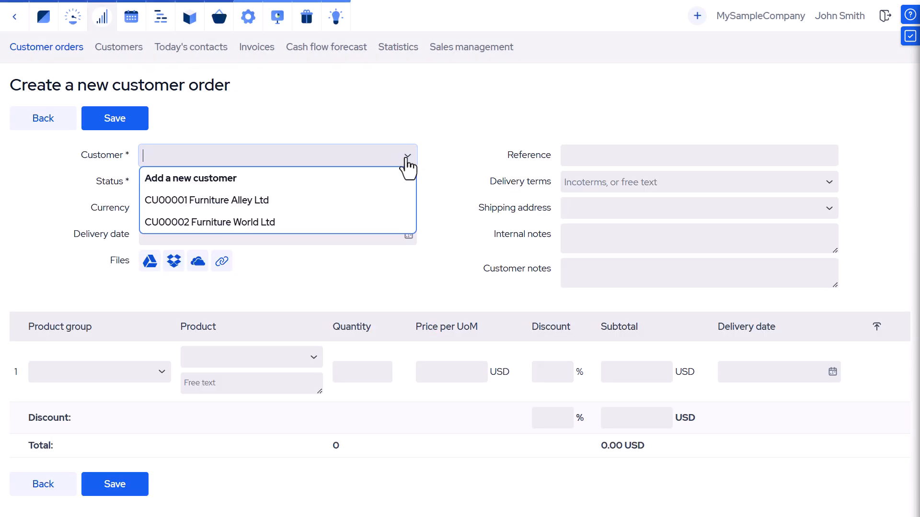
{"action": "left_click", "coordinate": [393, 200]}
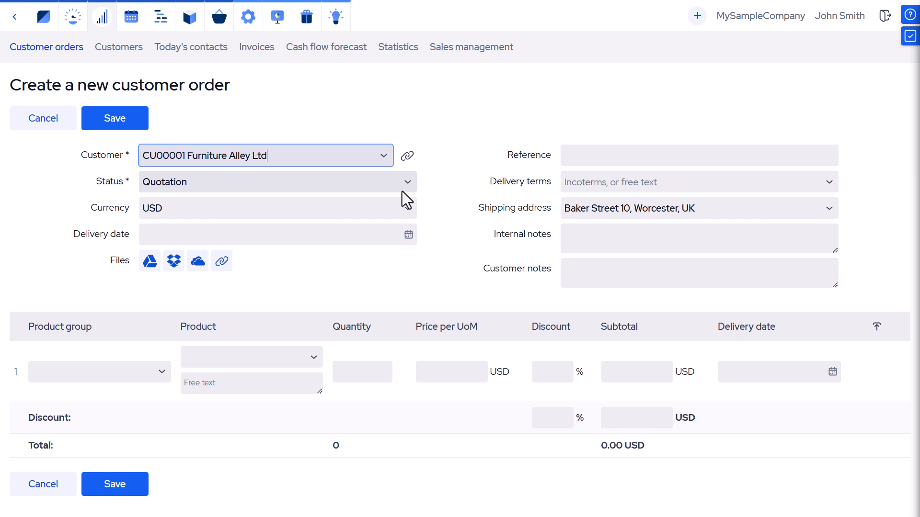
{"action": "left_click", "coordinate": [407, 184]}
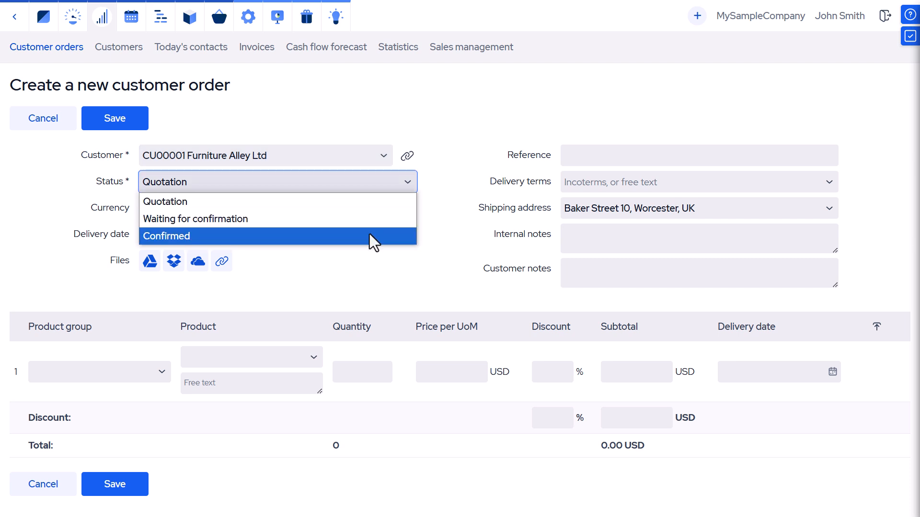
{"action": "left_click", "coordinate": [369, 235]}
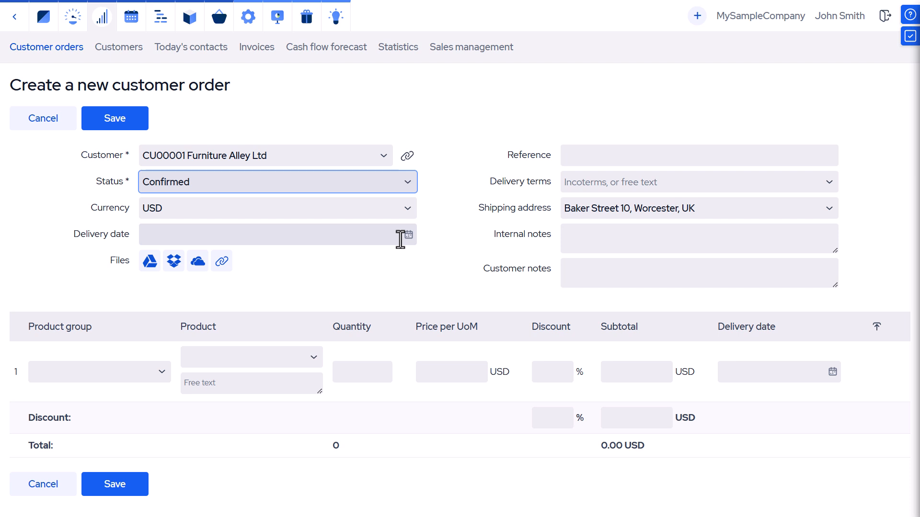
Set delivery date 02/04/2025 and add 20 A00004 Wooden tables to the order
{"action": "left_click", "coordinate": [376, 235]}
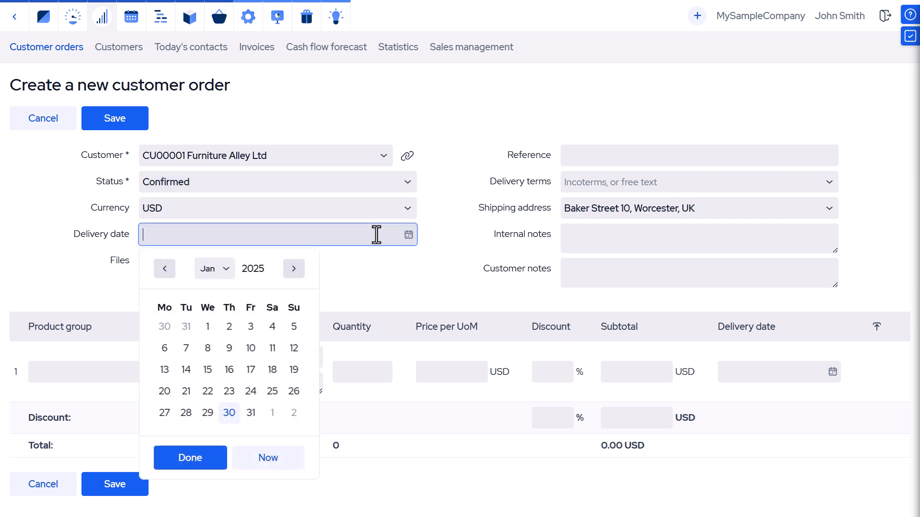
{"action": "left_click", "coordinate": [291, 275]}
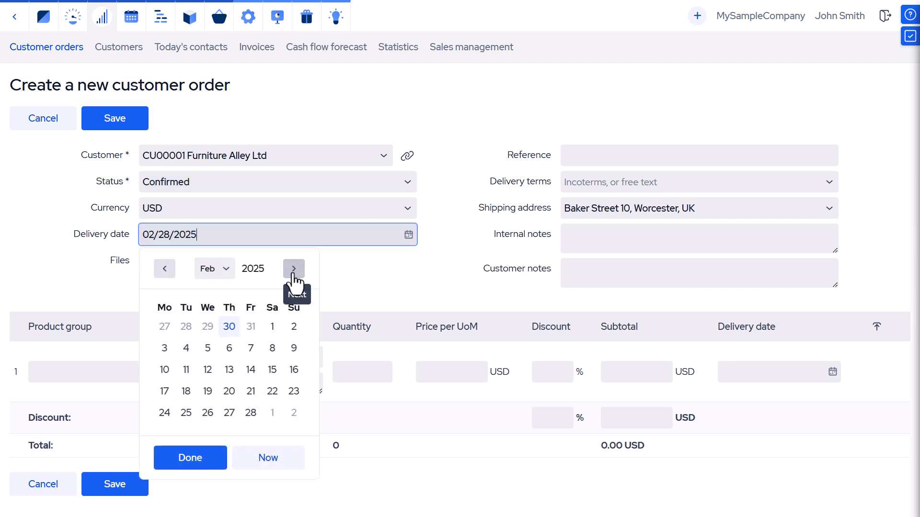
{"action": "left_click", "coordinate": [186, 348]}
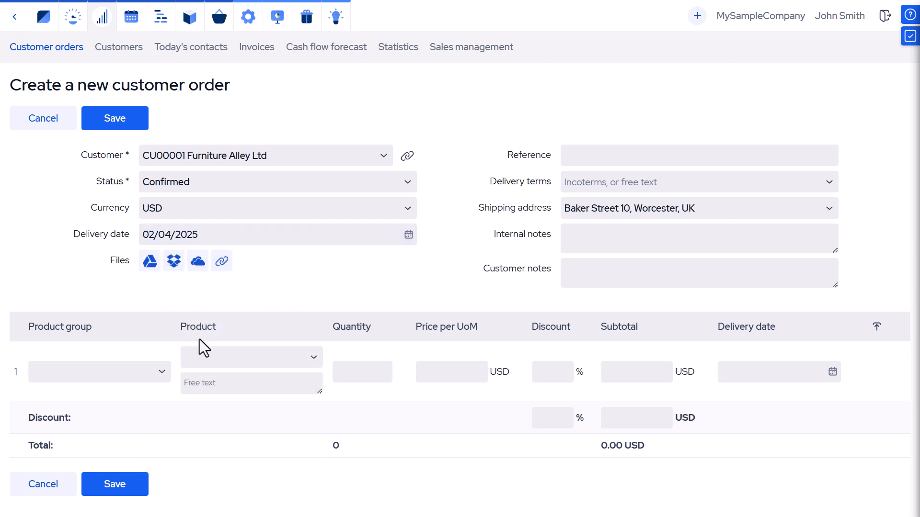
{"action": "left_click", "coordinate": [314, 362]}
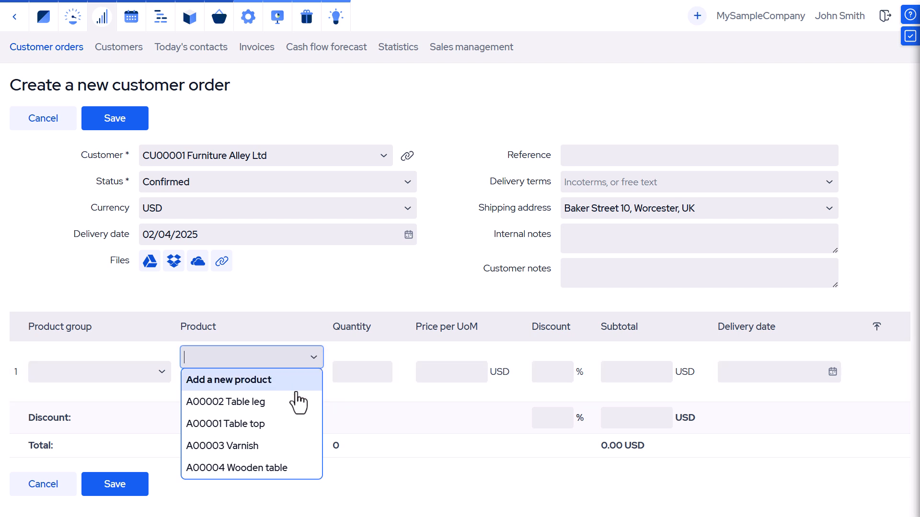
{"action": "left_click", "coordinate": [275, 468]}
{"action": "left_click", "coordinate": [348, 373]}
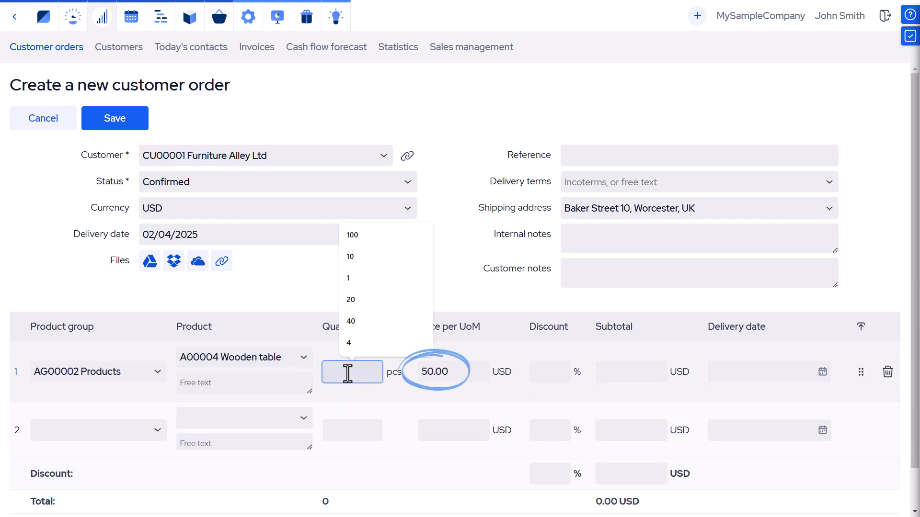
{"action": "type", "text": "20"}
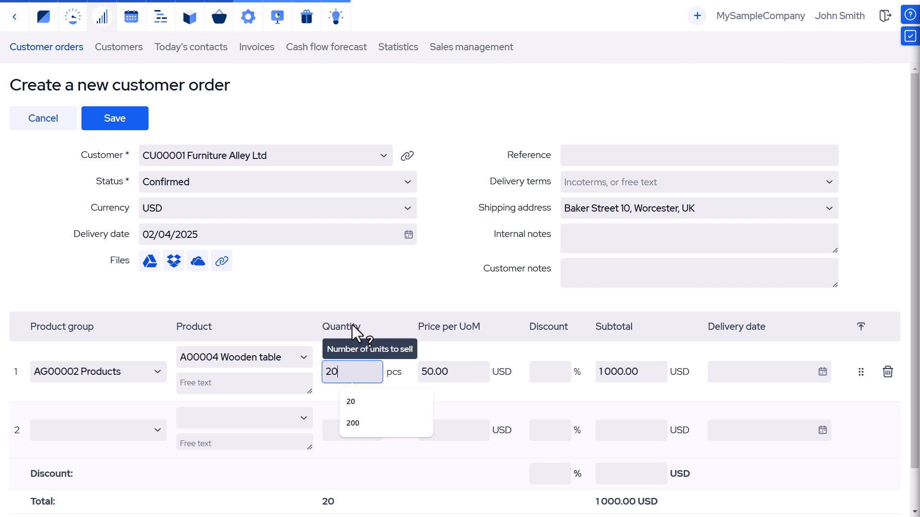
{"action": "scroll", "coordinate": [370, 304], "scroll_direction": "down", "scroll_amount": 1}
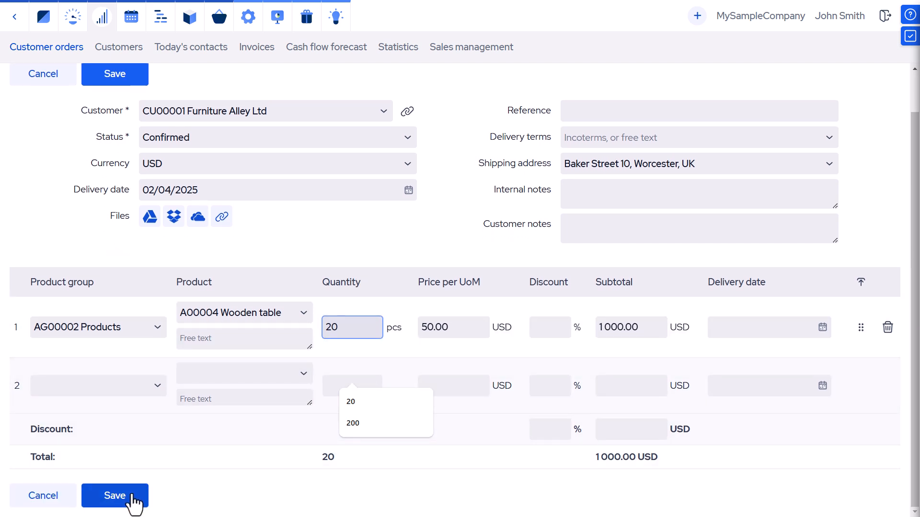
Save order CO00010 and check its stock: 20 Wooden tables needed, 10 in stock
{"action": "left_click", "coordinate": [132, 498]}
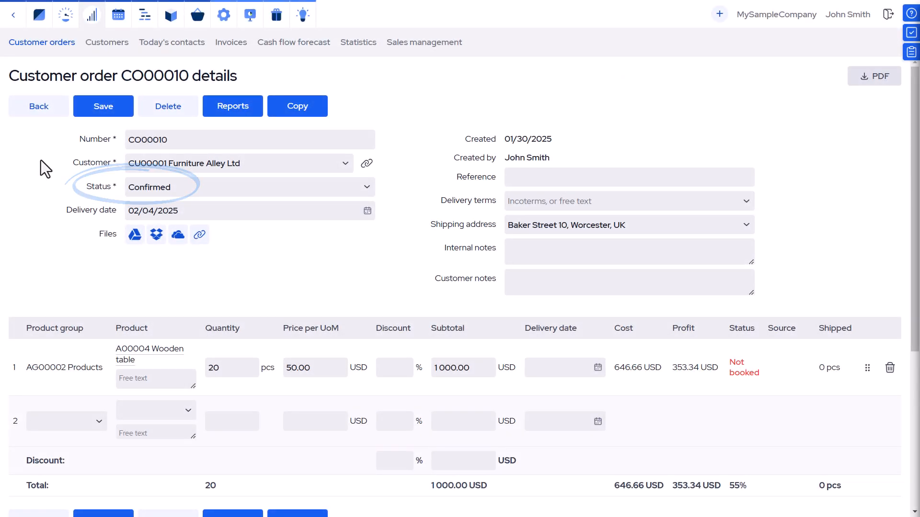
{"action": "scroll", "coordinate": [40, 161], "scroll_direction": "down", "scroll_amount": 3}
{"action": "scroll", "coordinate": [41, 160], "scroll_direction": "down", "scroll_amount": 2}
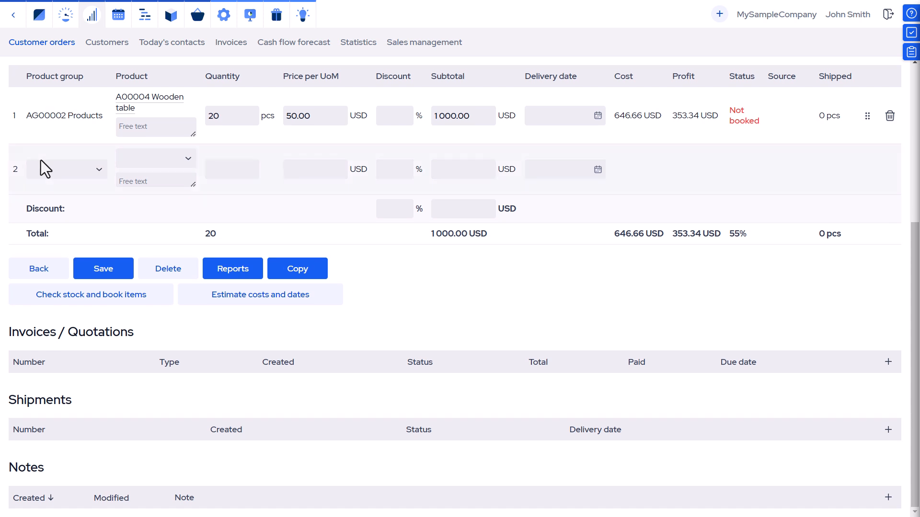
{"action": "left_click", "coordinate": [100, 296]}
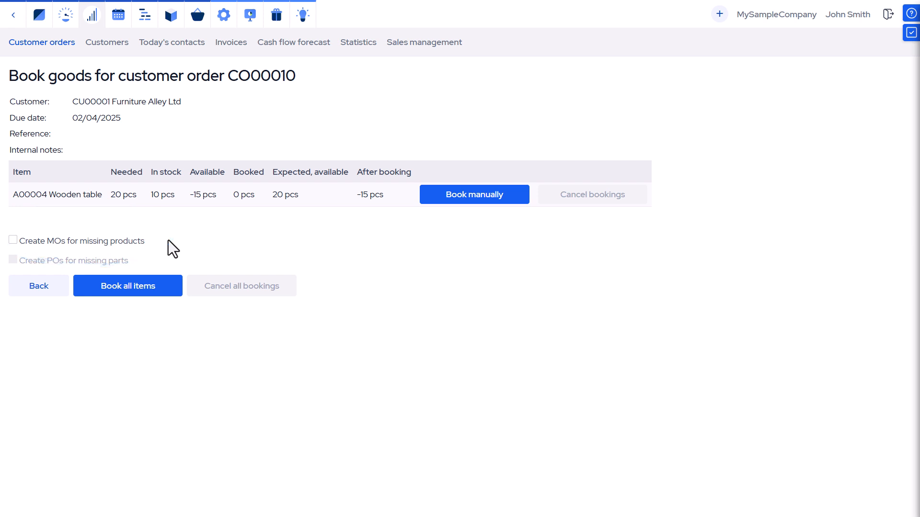
Book all items for order CO00010, then cancel all its bookings
{"action": "left_click", "coordinate": [164, 286]}
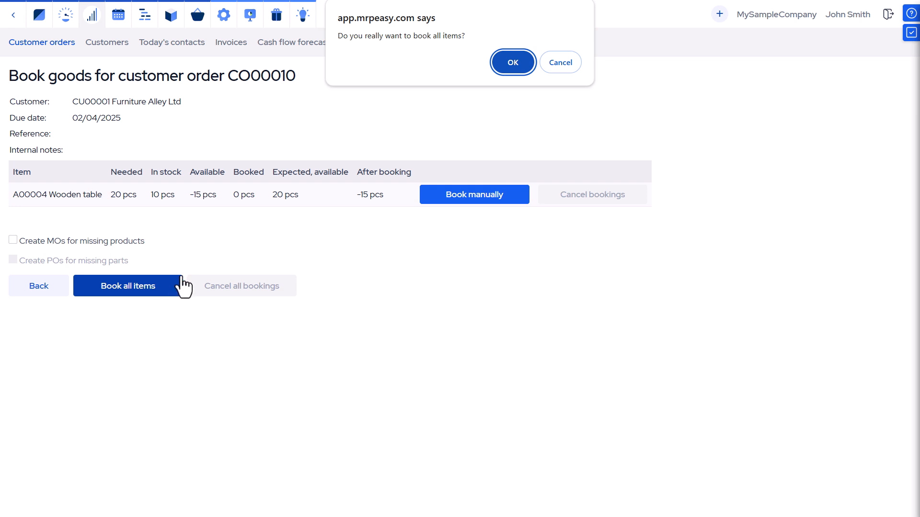
{"action": "left_click", "coordinate": [504, 54]}
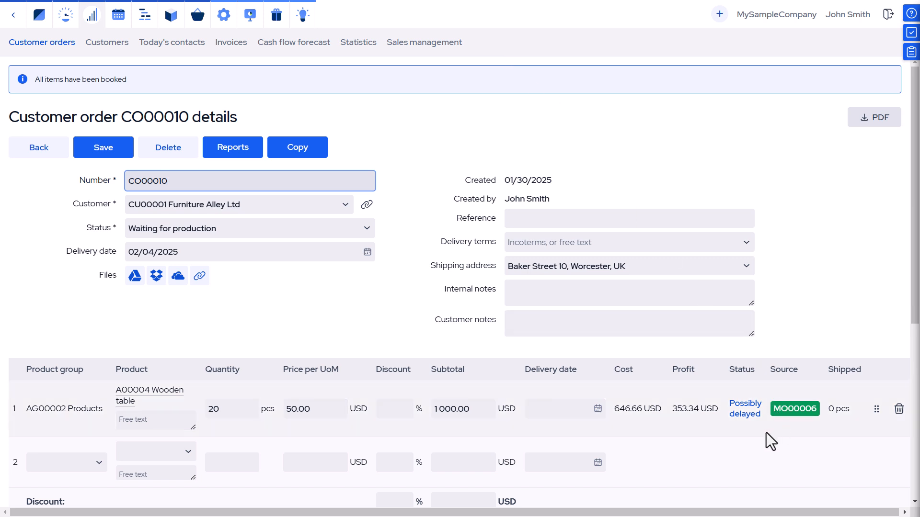
{"action": "left_click", "coordinate": [91, 321]}
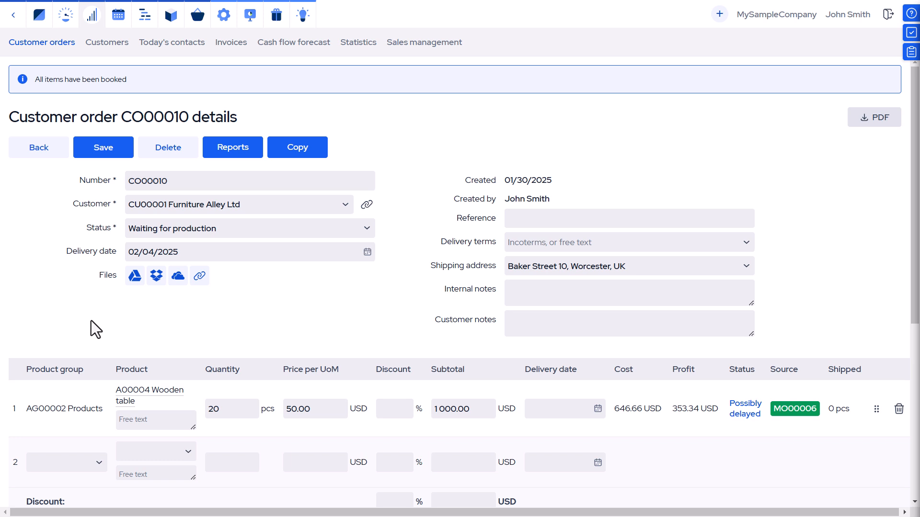
{"action": "scroll", "coordinate": [91, 321], "scroll_direction": "down", "scroll_amount": 5}
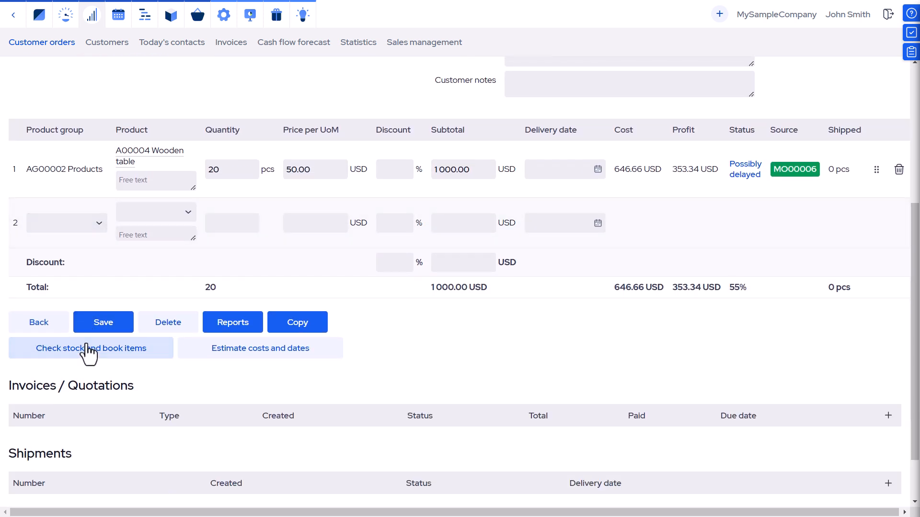
{"action": "left_click", "coordinate": [88, 354]}
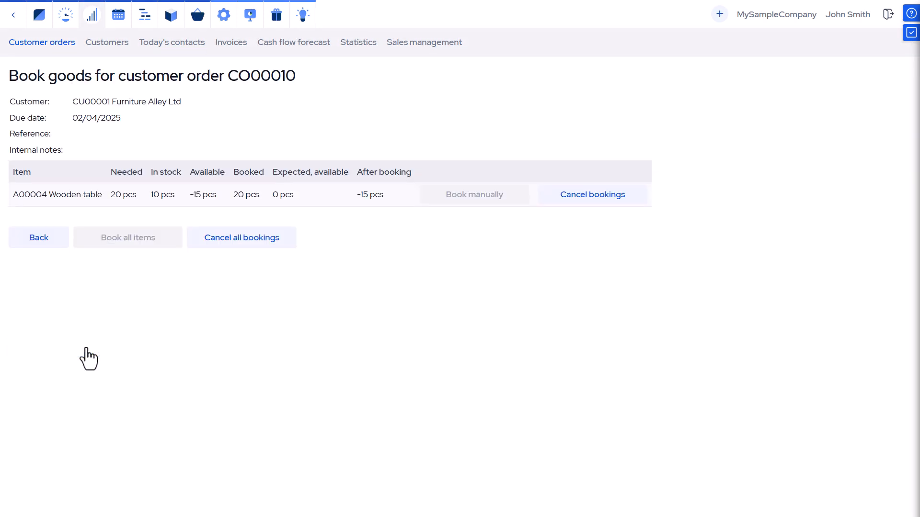
{"action": "left_click", "coordinate": [223, 244]}
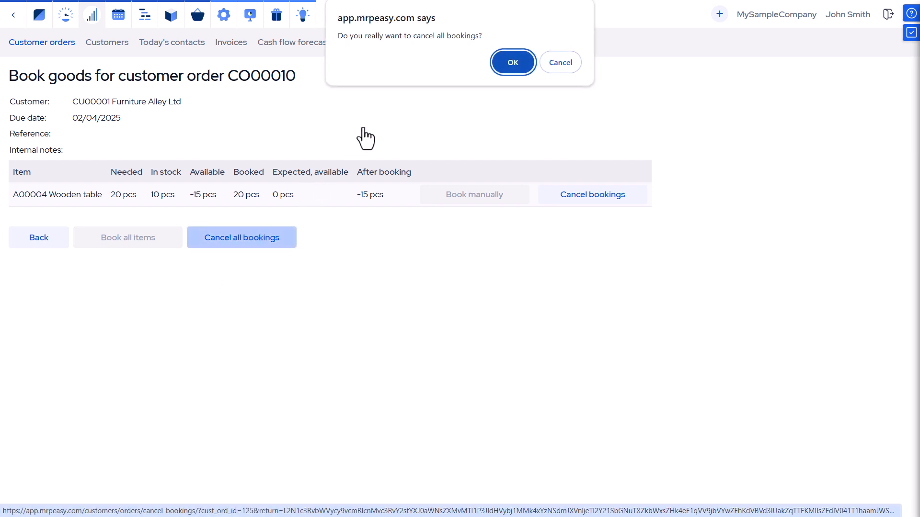
{"action": "left_click", "coordinate": [495, 62]}
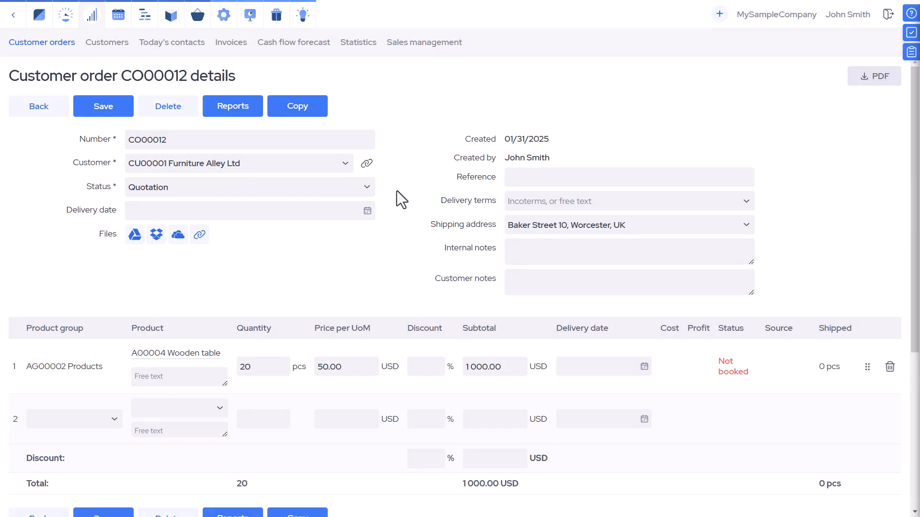
Change order CO00012's status to Confirmed and save it
{"action": "left_click", "coordinate": [369, 189]}
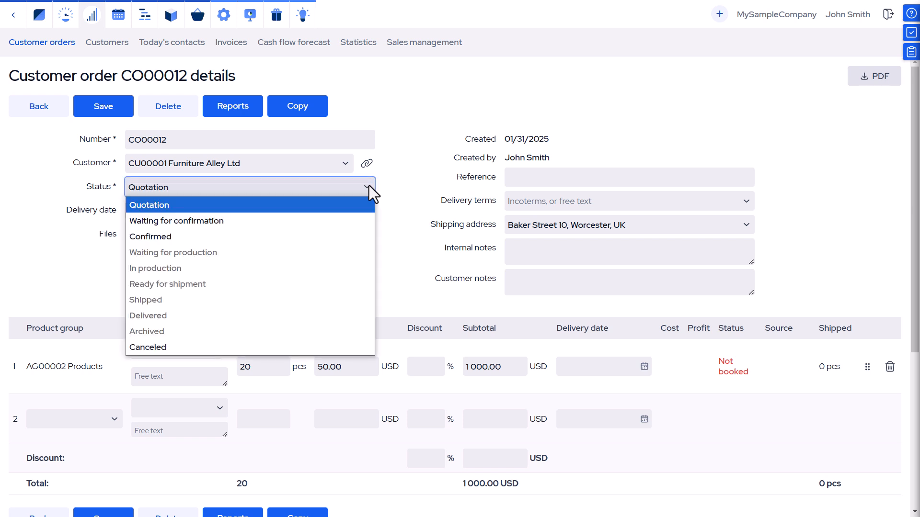
{"action": "left_click", "coordinate": [341, 237]}
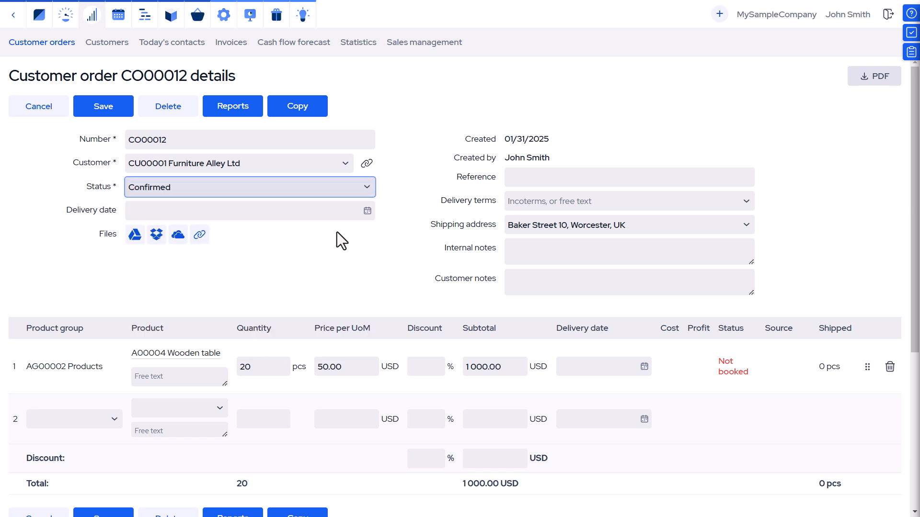
{"action": "left_click", "coordinate": [99, 110]}
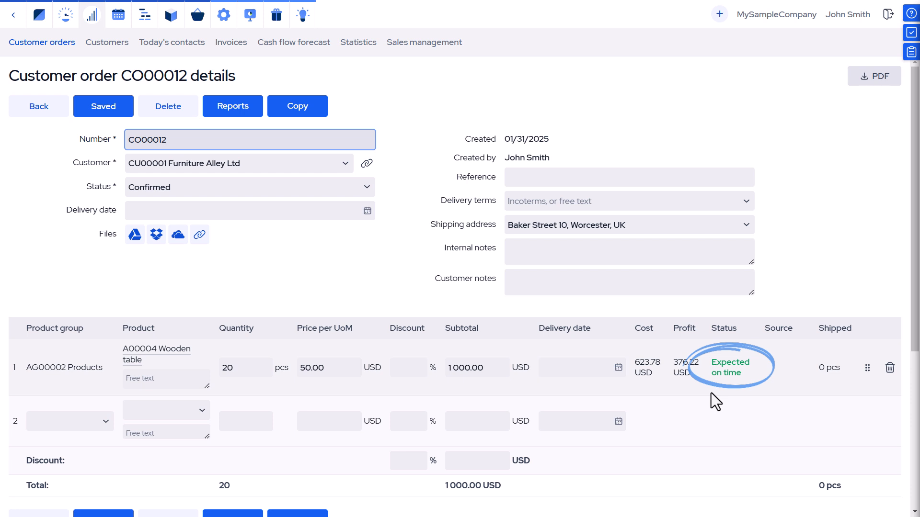
{"action": "left_click", "coordinate": [56, 108]}
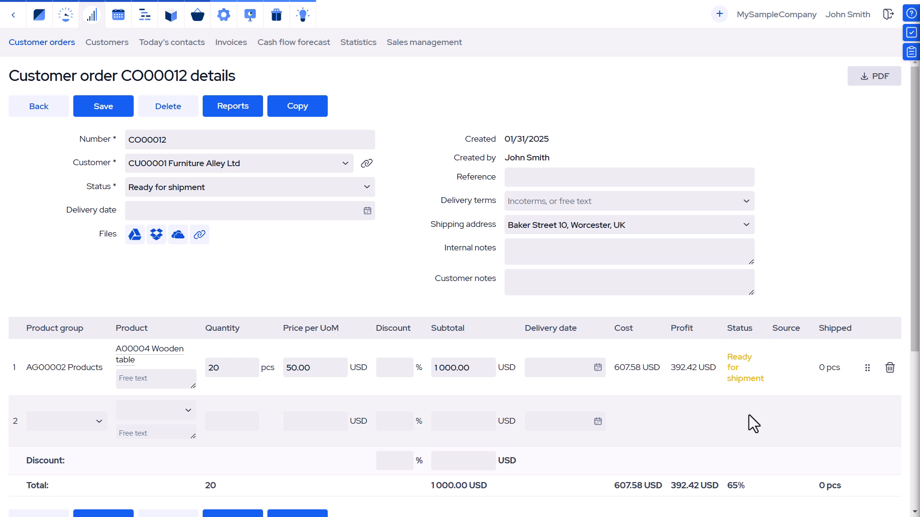
Create a shipment dated today with 15 to pick, add order CO00014, and save
{"action": "scroll", "coordinate": [749, 414], "scroll_direction": "down", "scroll_amount": 5}
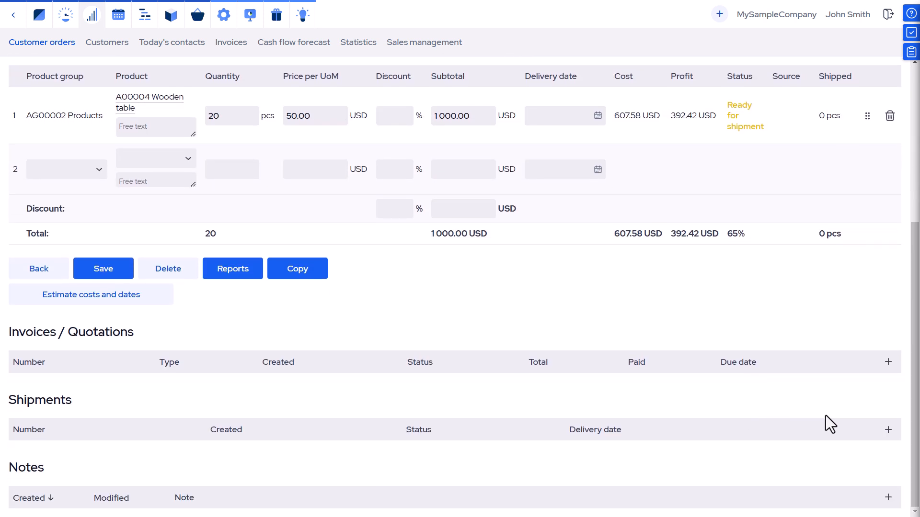
{"action": "left_click", "coordinate": [888, 430]}
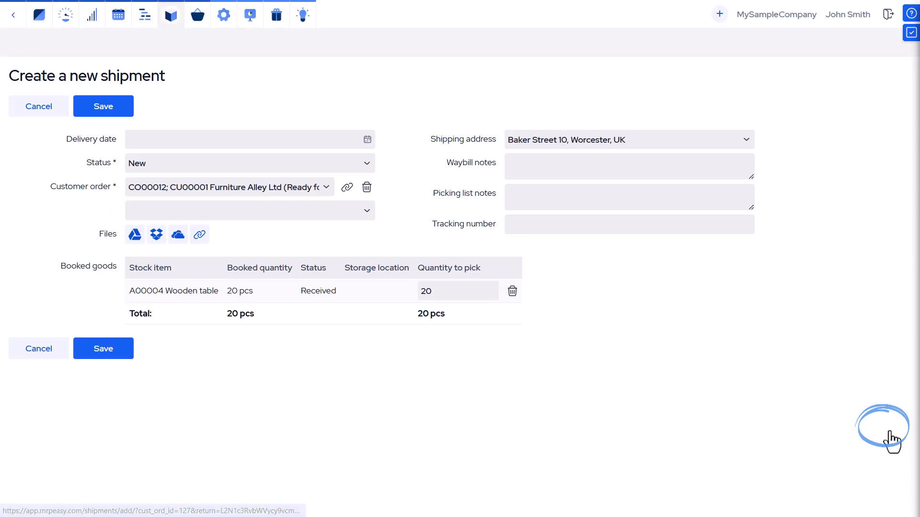
{"action": "left_click", "coordinate": [235, 341]}
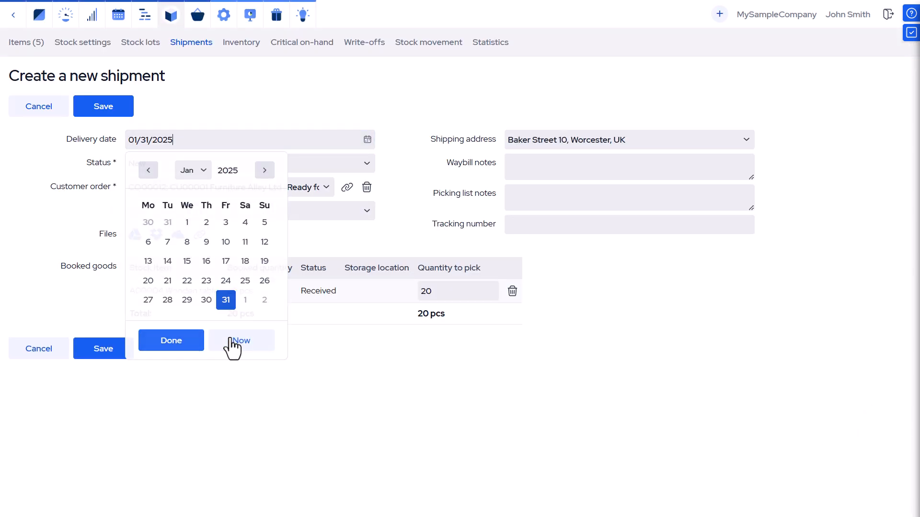
{"action": "left_click", "coordinate": [448, 289]}
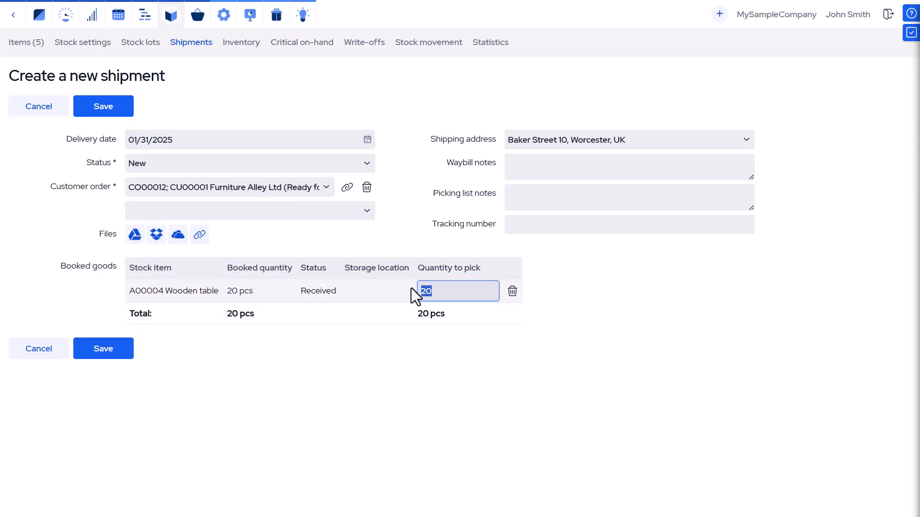
{"action": "type", "text": "15"}
{"action": "left_click", "coordinate": [368, 215]}
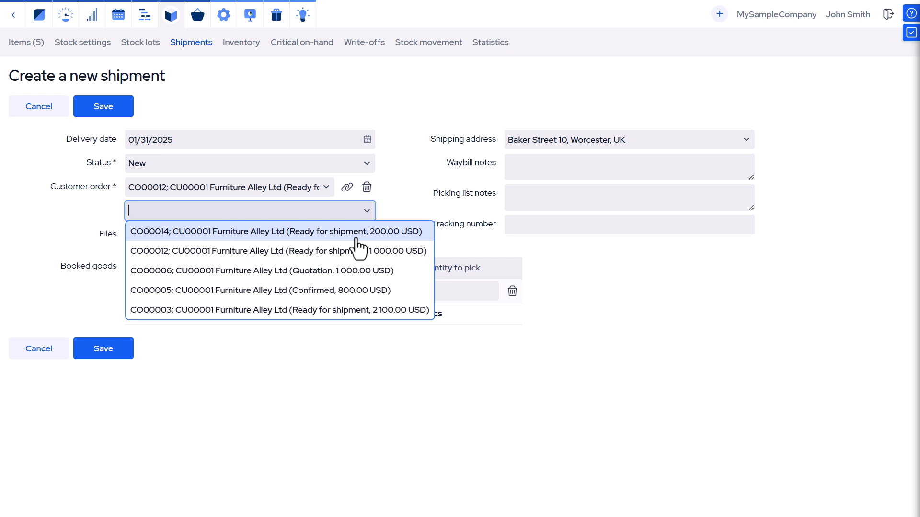
{"action": "left_click", "coordinate": [356, 238]}
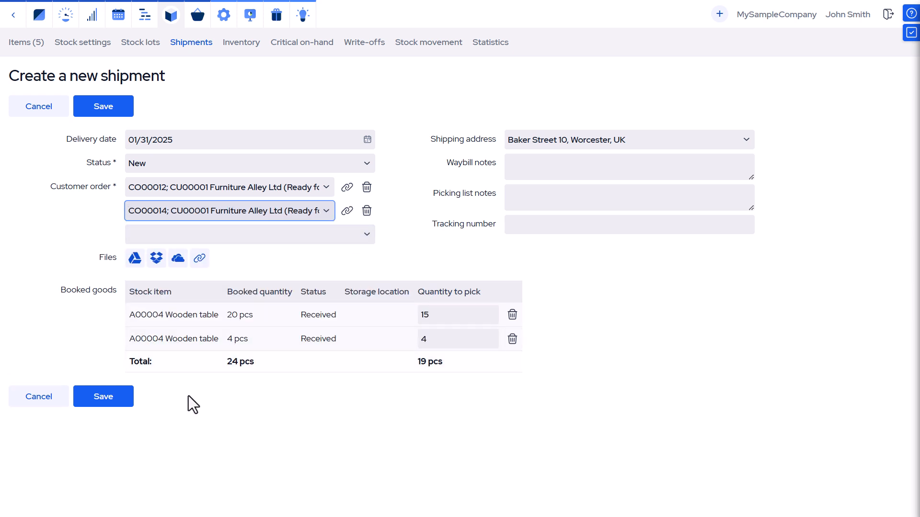
{"action": "left_click", "coordinate": [107, 403]}
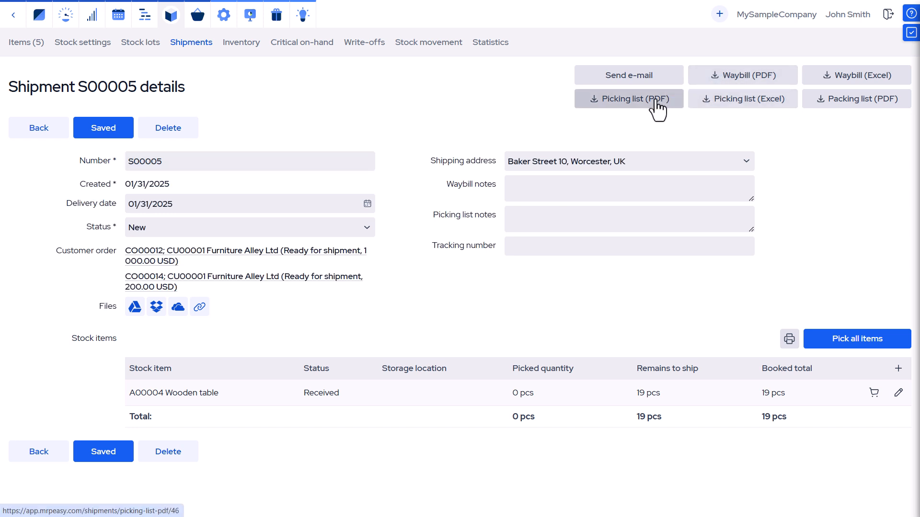
Preview shipment S00005's packing list PDF and pick all 19 wooden tables
{"action": "left_click", "coordinate": [846, 106]}
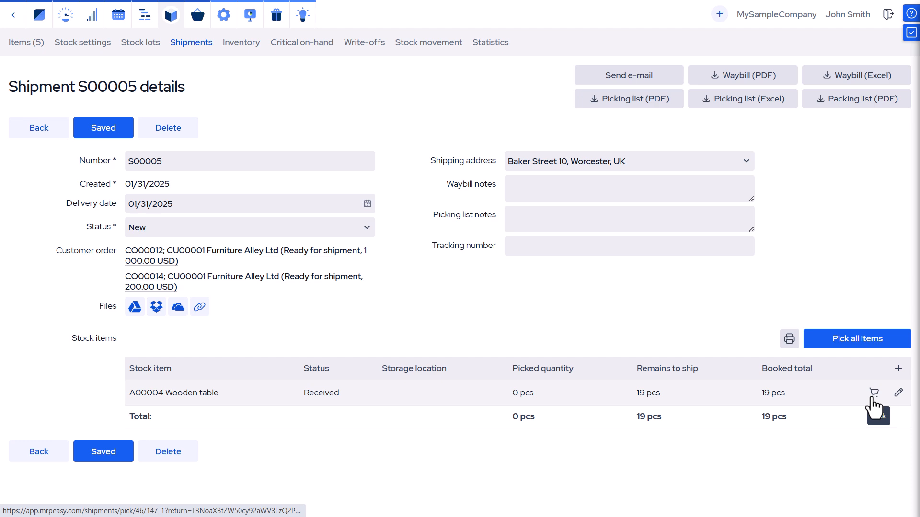
{"action": "left_click", "coordinate": [855, 341]}
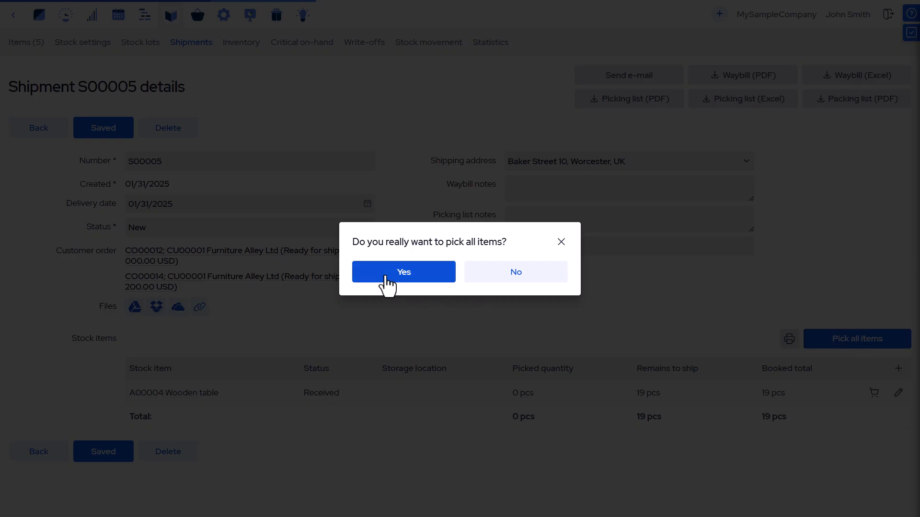
{"action": "left_click", "coordinate": [387, 286]}
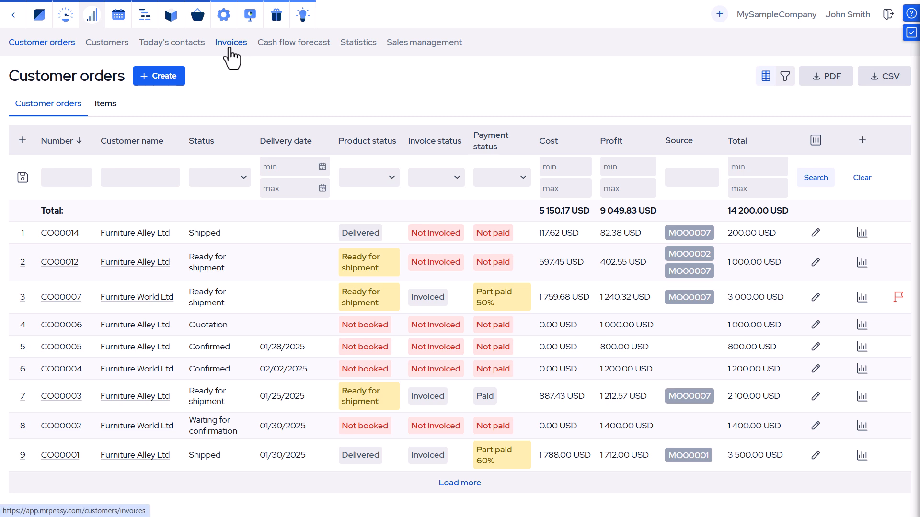
From Invoices, create a quotation for Furniture Alley Ltd with 10 A00004 Wooden tables and save
{"action": "left_click", "coordinate": [231, 56]}
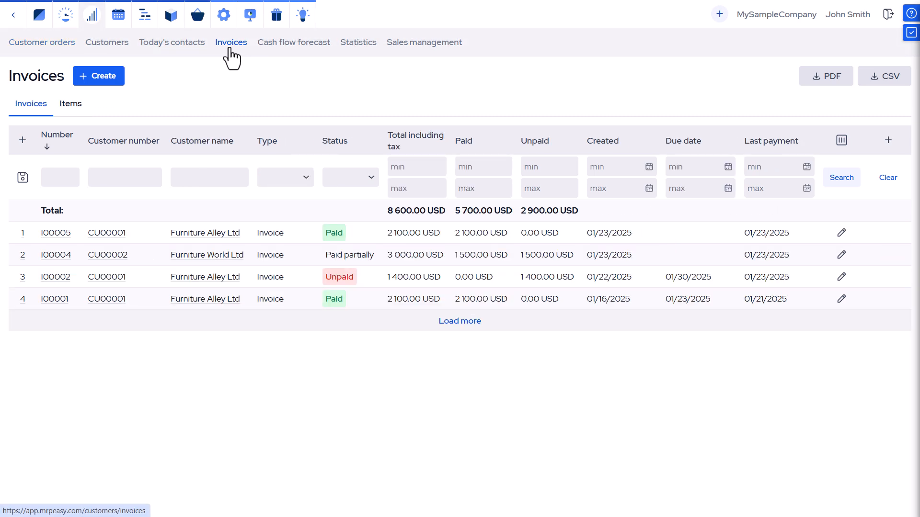
{"action": "left_click", "coordinate": [116, 79]}
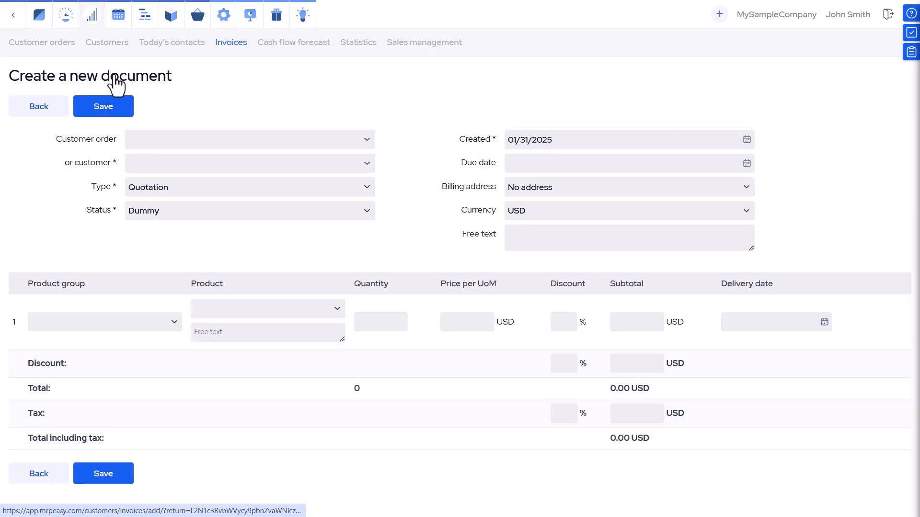
{"action": "left_click", "coordinate": [362, 167]}
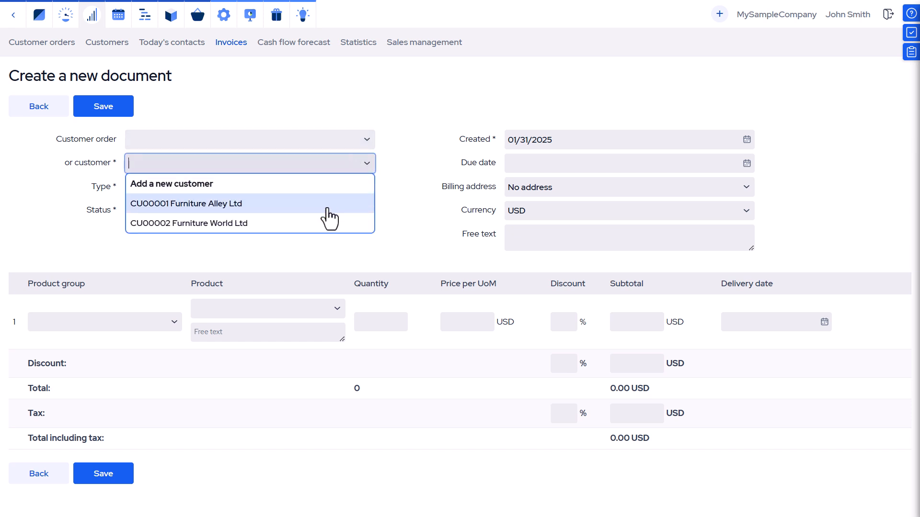
{"action": "left_click", "coordinate": [330, 207]}
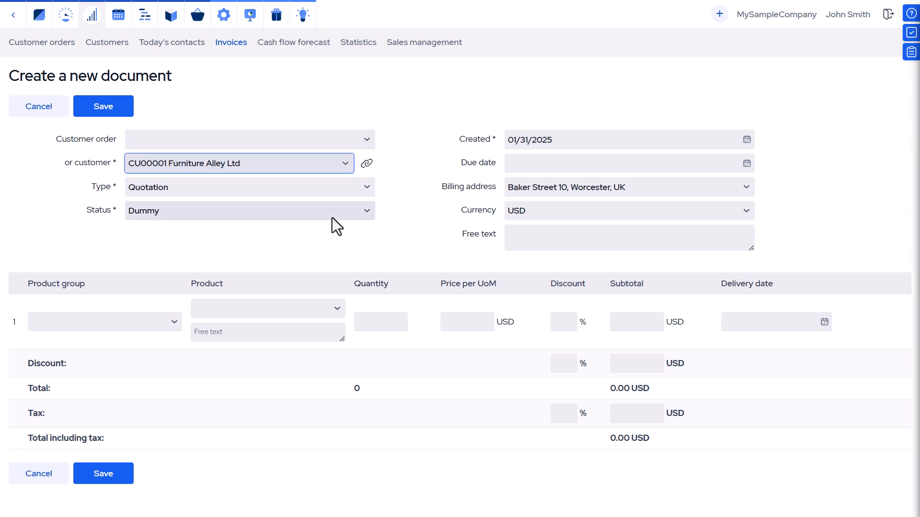
{"action": "left_click", "coordinate": [337, 311]}
{"action": "left_click", "coordinate": [338, 311]}
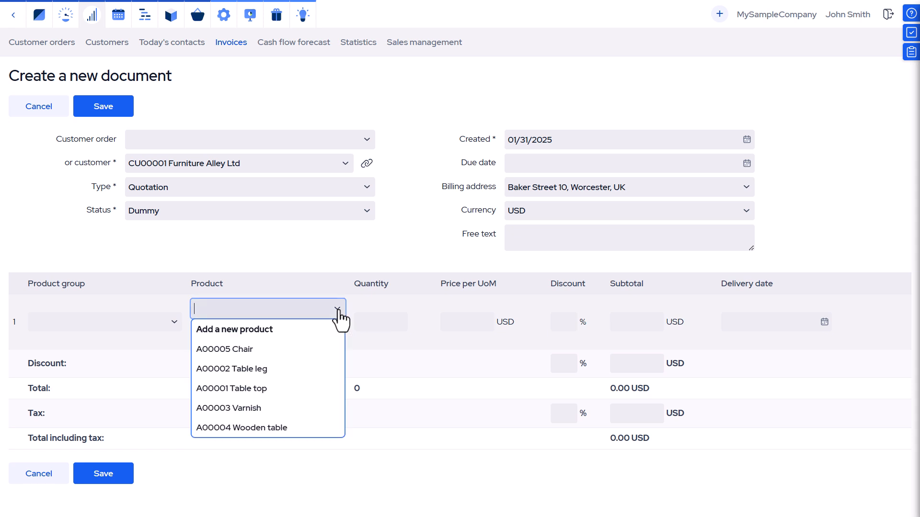
{"action": "left_click", "coordinate": [317, 429]}
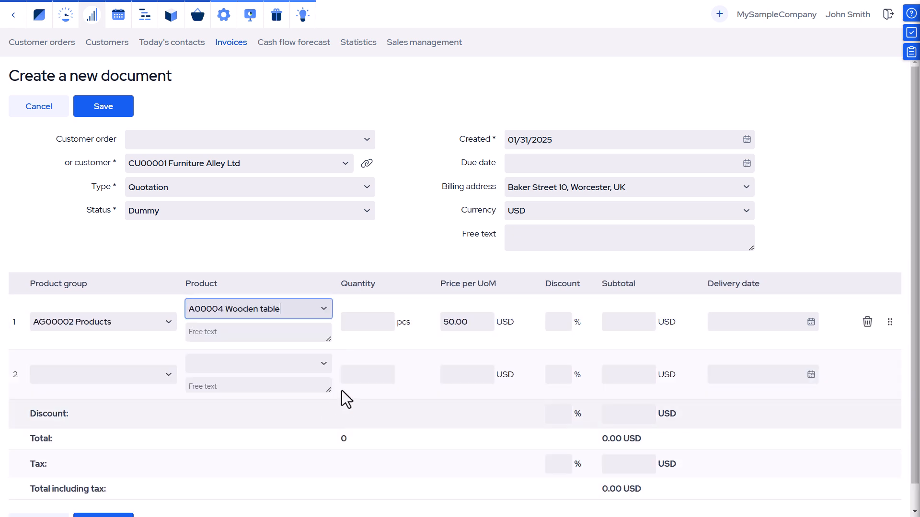
{"action": "left_click", "coordinate": [359, 322]}
{"action": "type", "text": "10"}
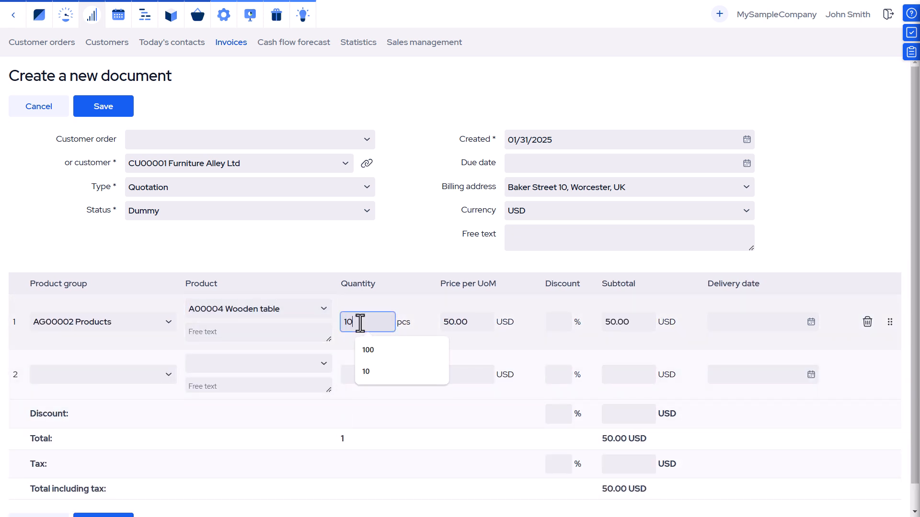
{"action": "left_click", "coordinate": [105, 109]}
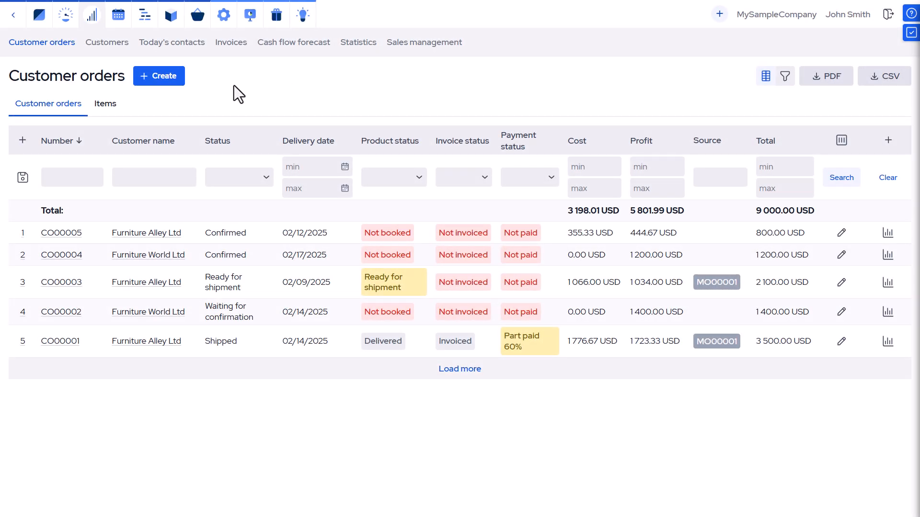
Create order CO00009 for Furniture Alley Ltd with 10 pcs of A00004 Wooden table
{"action": "left_click", "coordinate": [171, 90]}
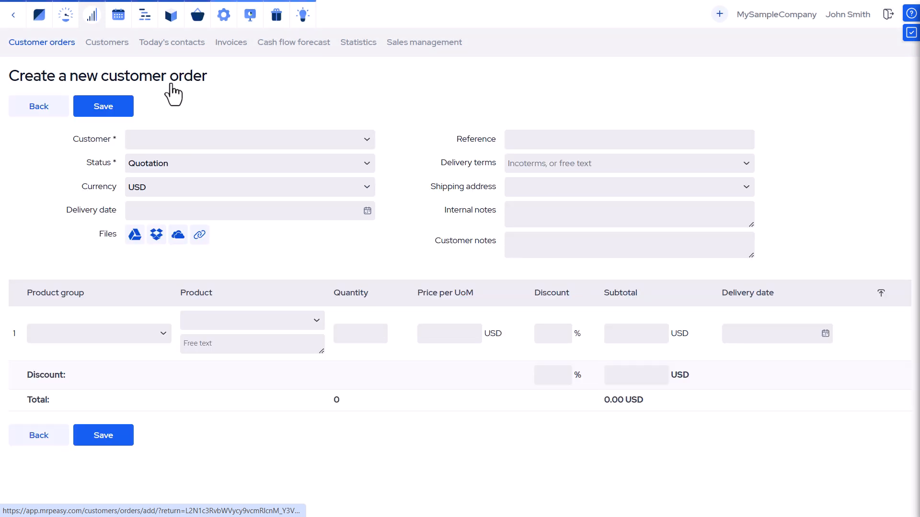
{"action": "left_click", "coordinate": [370, 140]}
{"action": "left_click", "coordinate": [344, 186]}
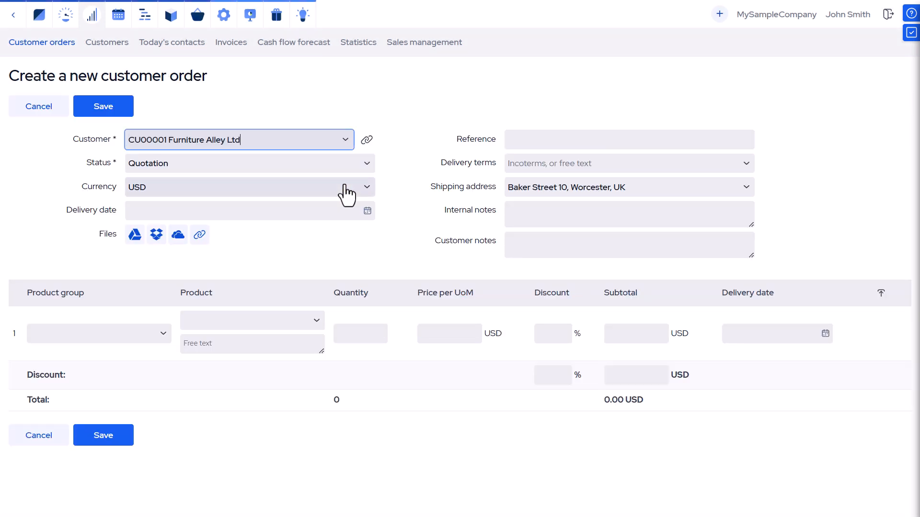
{"action": "left_click", "coordinate": [314, 322]}
{"action": "left_click", "coordinate": [279, 427]}
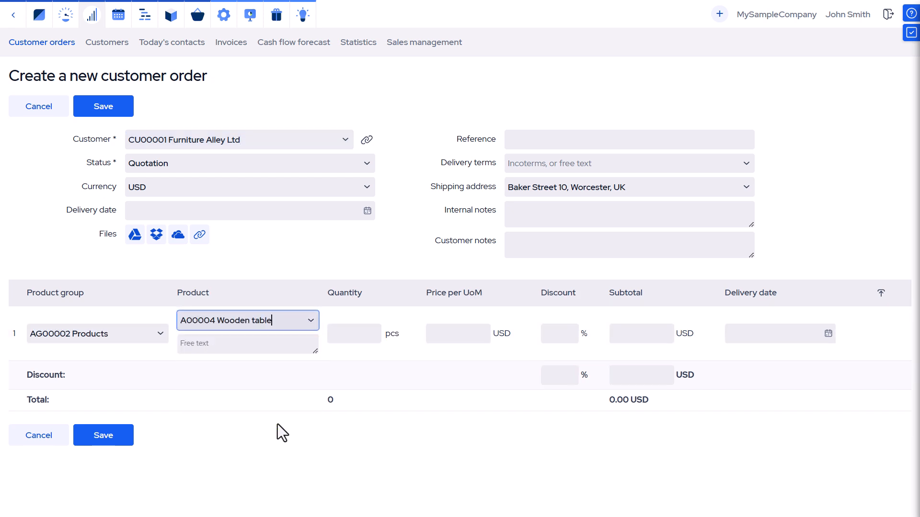
{"action": "left_click", "coordinate": [346, 335]}
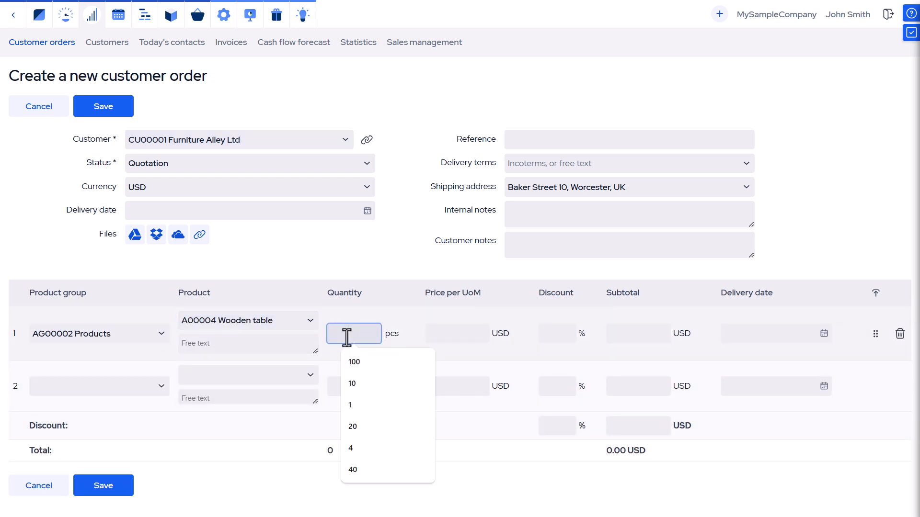
{"action": "type", "text": "10"}
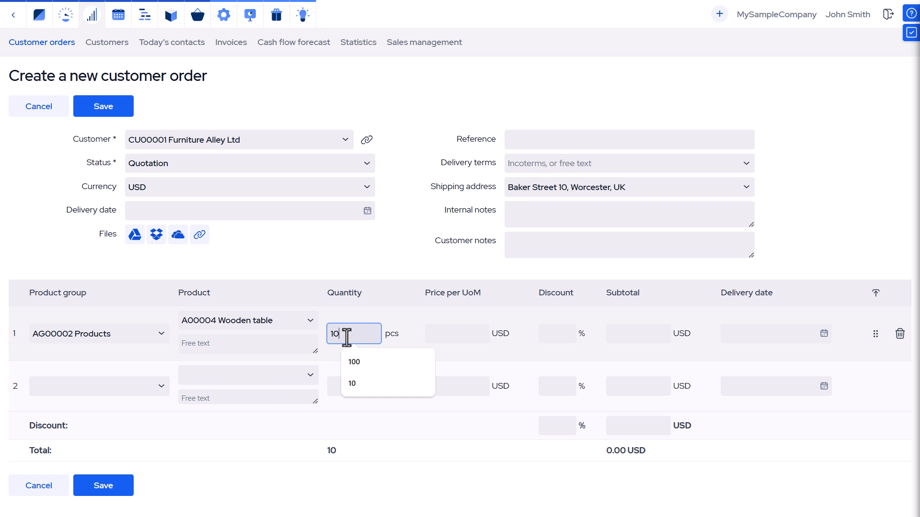
{"action": "left_click", "coordinate": [105, 493]}
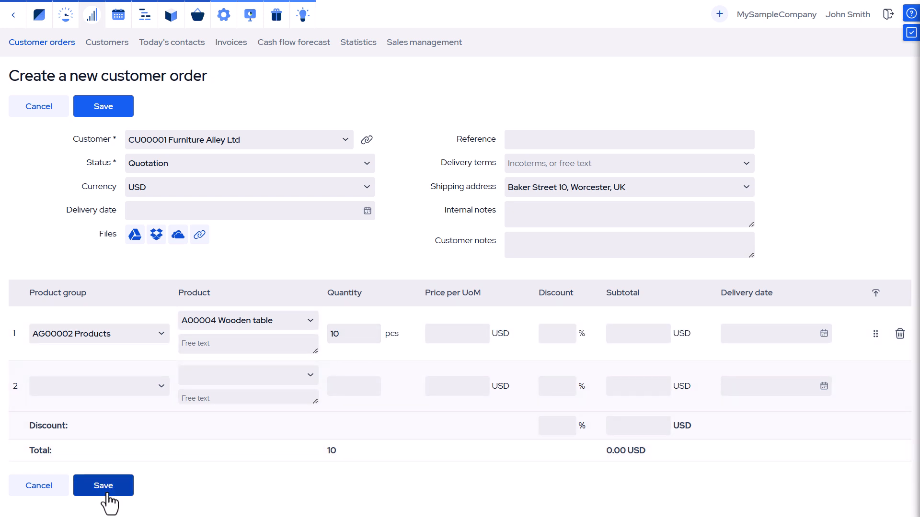
{"action": "left_click", "coordinate": [108, 498]}
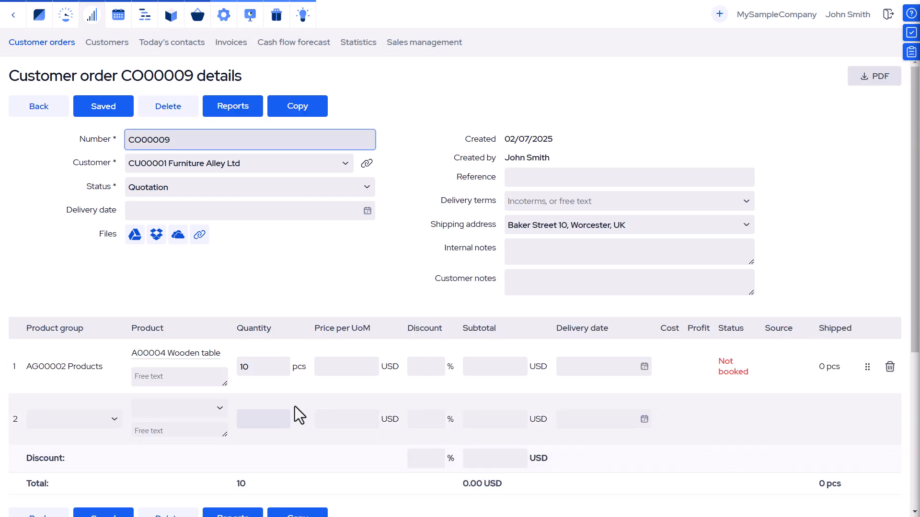
Estimate costs at 40% markup and save the 497.47 USD price to order CO00009
{"action": "scroll", "coordinate": [300, 397], "scroll_direction": "down", "scroll_amount": 3}
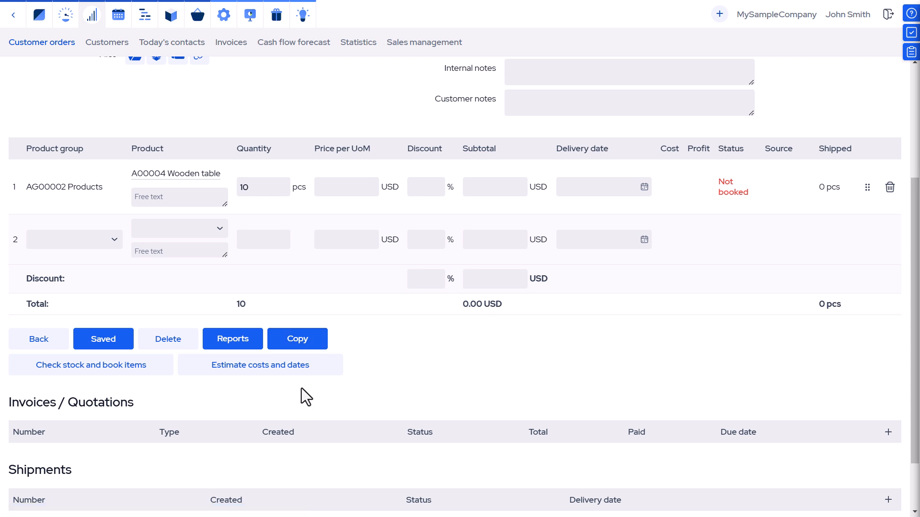
{"action": "left_click", "coordinate": [278, 373]}
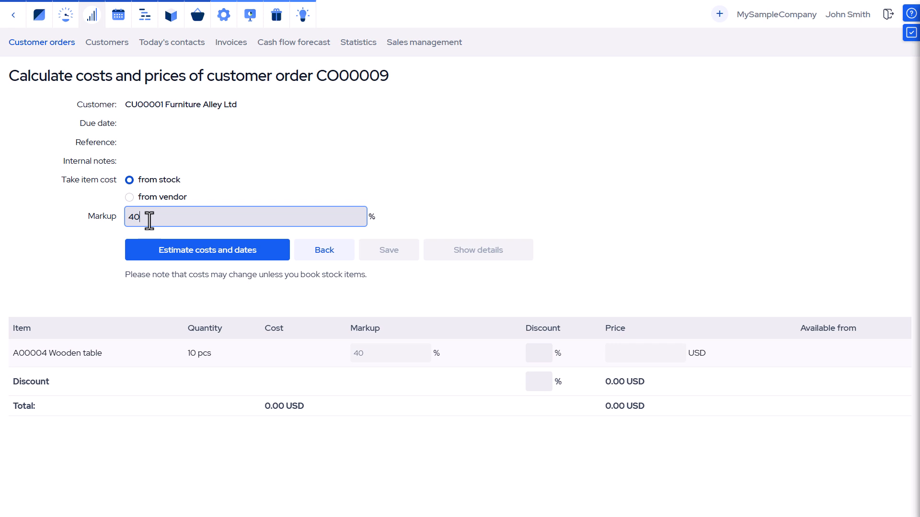
{"action": "left_click", "coordinate": [210, 253]}
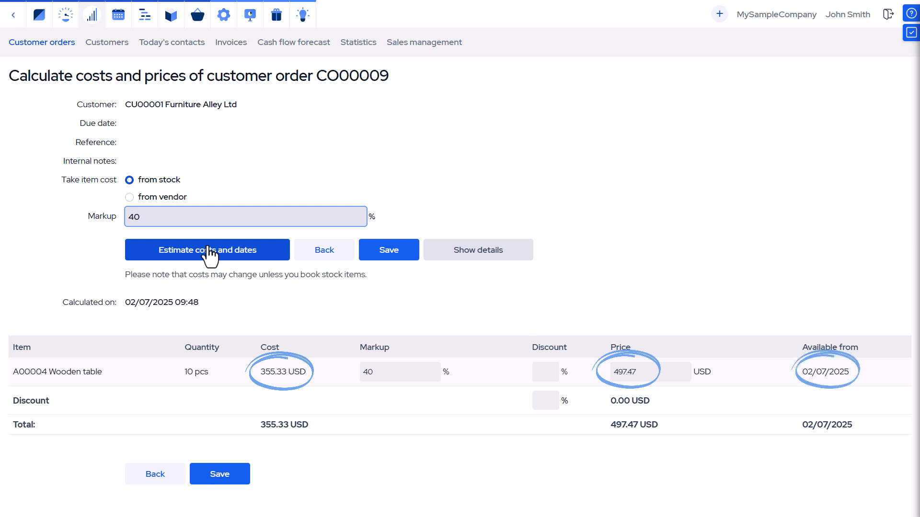
{"action": "left_click", "coordinate": [467, 259]}
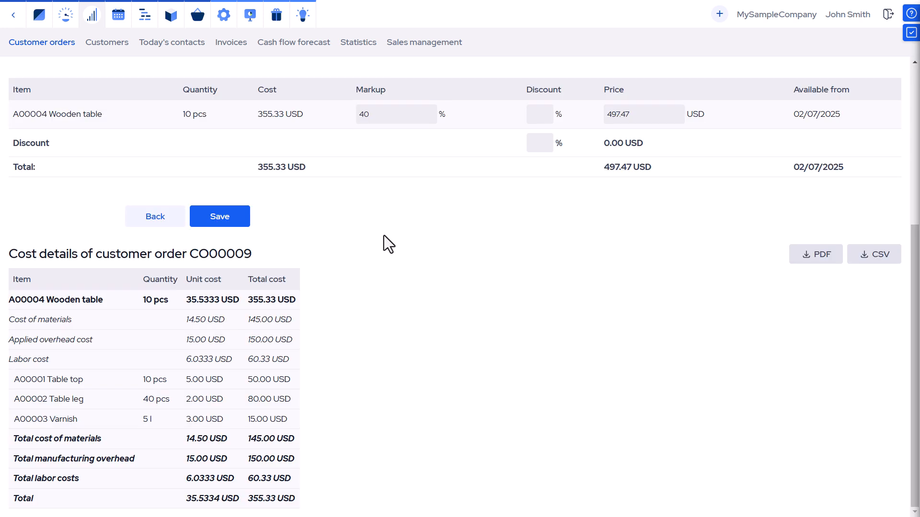
{"action": "left_click", "coordinate": [229, 219]}
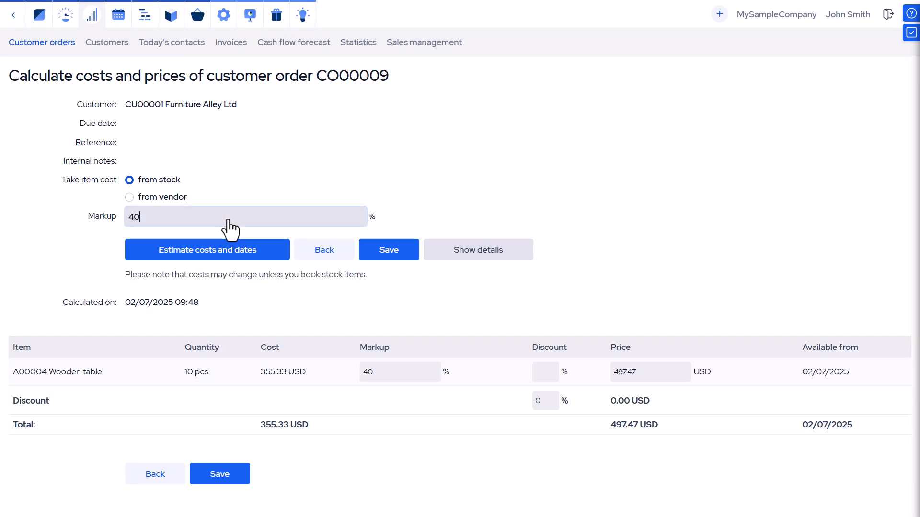
{"action": "left_click", "coordinate": [320, 254]}
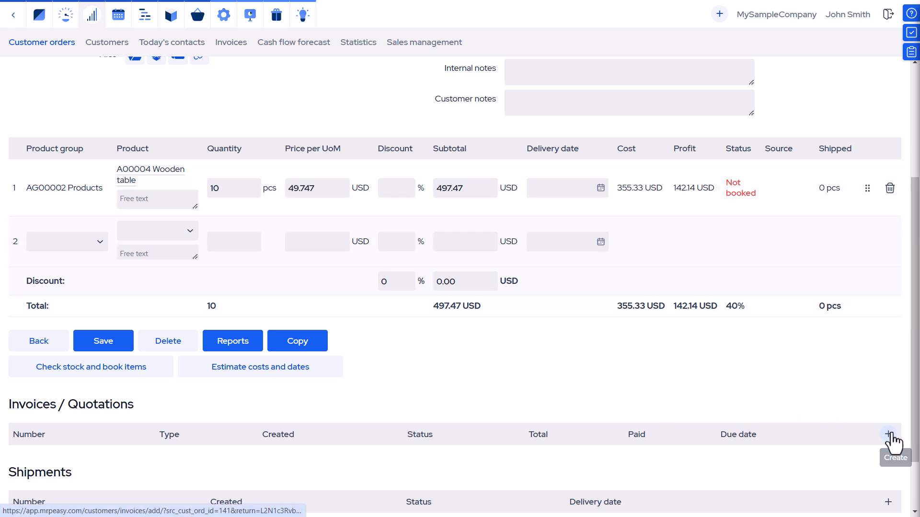
Create a quotation for the order with the Wooden table at 50 USD each, 500.00 USD total
{"action": "left_click", "coordinate": [887, 435]}
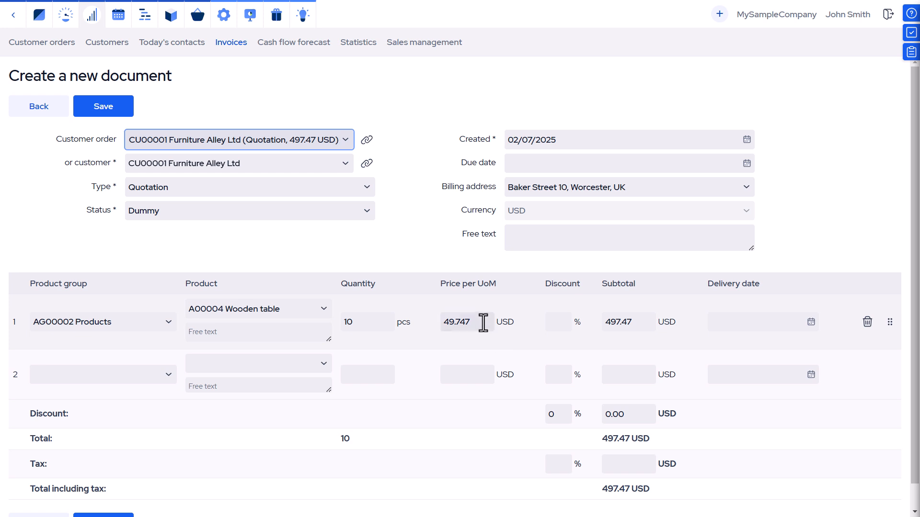
{"action": "left_click_drag", "start_coordinate": [483, 322], "coordinate": [439, 321]}
{"action": "type", "text": "50"}
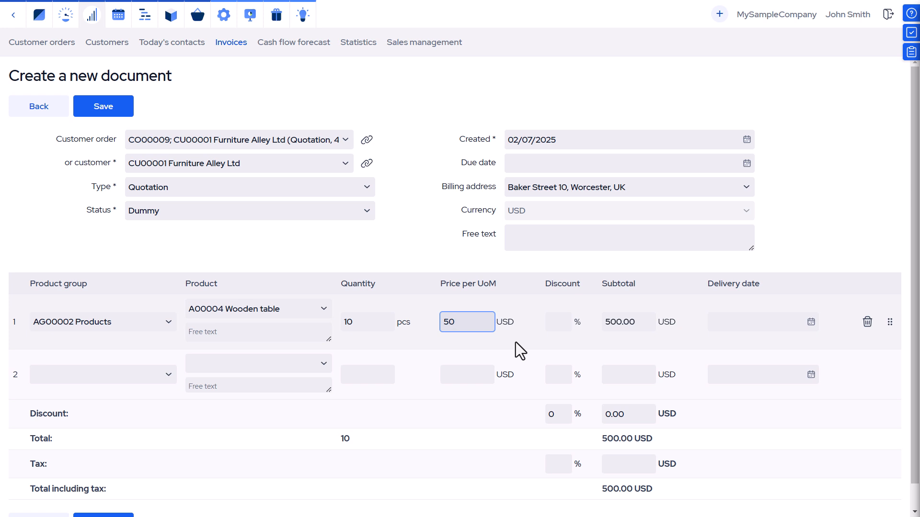
{"action": "left_click", "coordinate": [116, 112]}
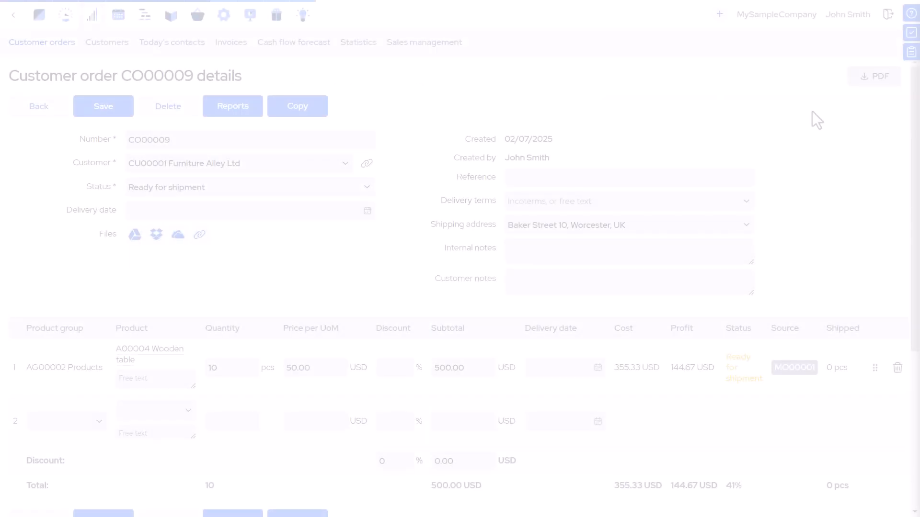
Start a new invoice for order CO00009, keeping type Invoice and status Dummy
{"action": "scroll", "coordinate": [812, 111], "scroll_direction": "down", "scroll_amount": 5}
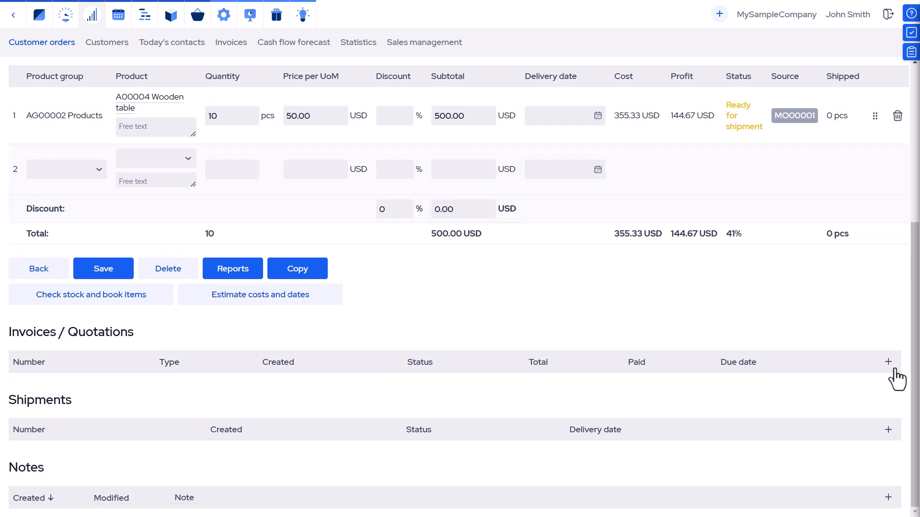
{"action": "left_click", "coordinate": [893, 368]}
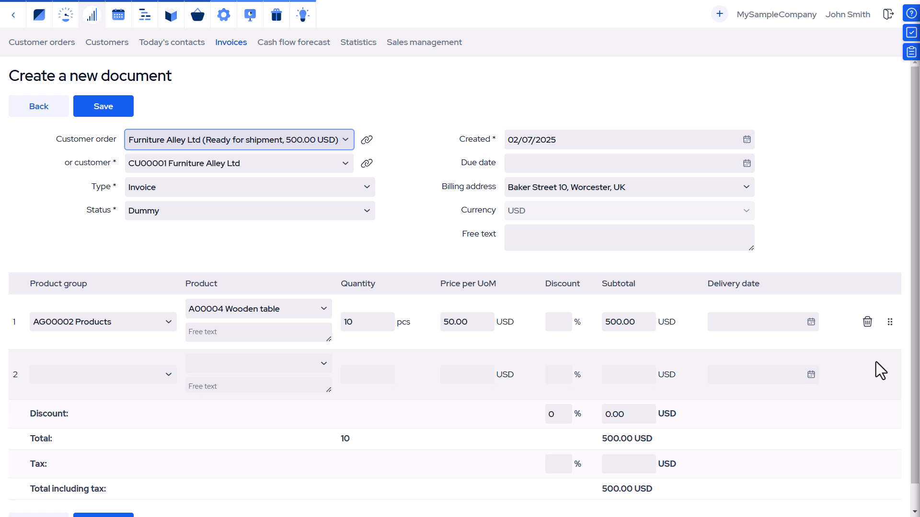
{"action": "left_click", "coordinate": [369, 188]}
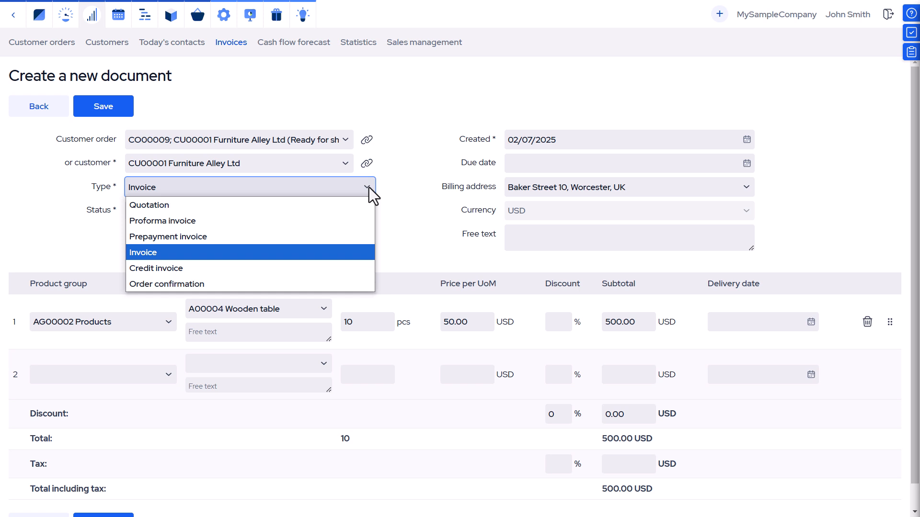
{"action": "left_click", "coordinate": [369, 187]}
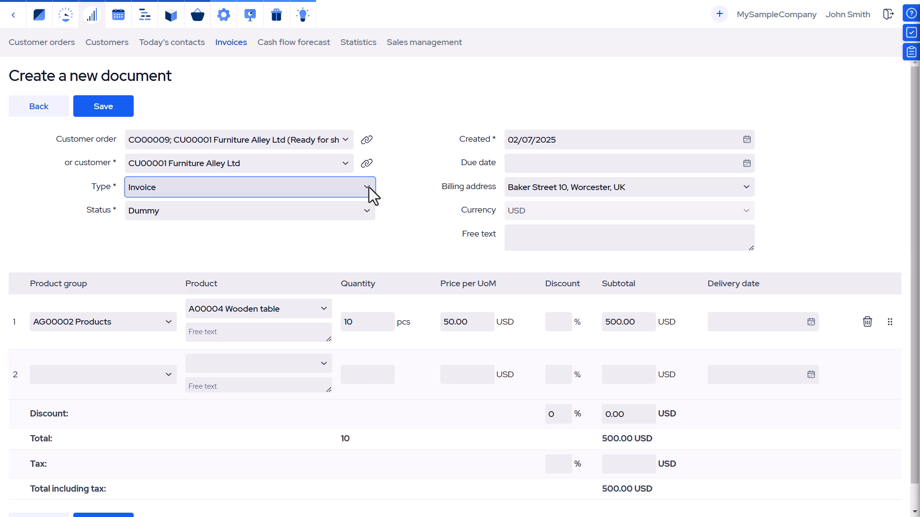
{"action": "left_click", "coordinate": [363, 218]}
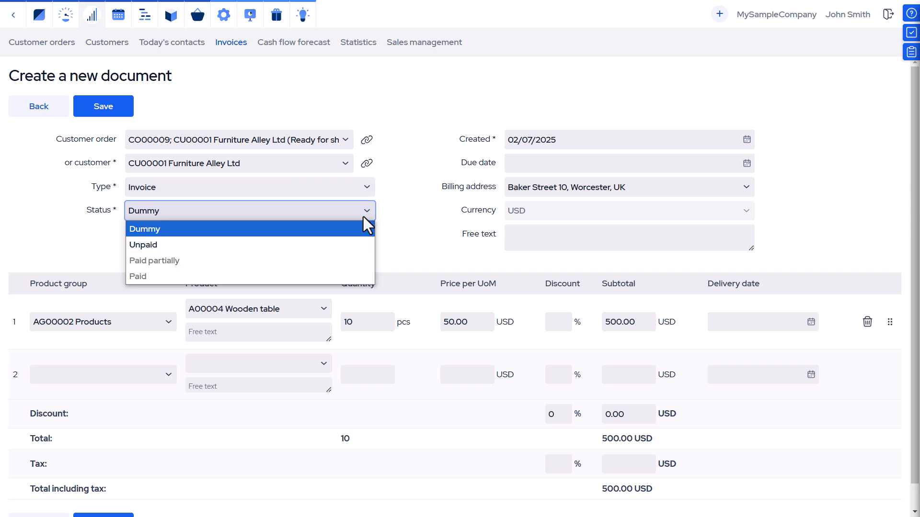
{"action": "left_click", "coordinate": [363, 217]}
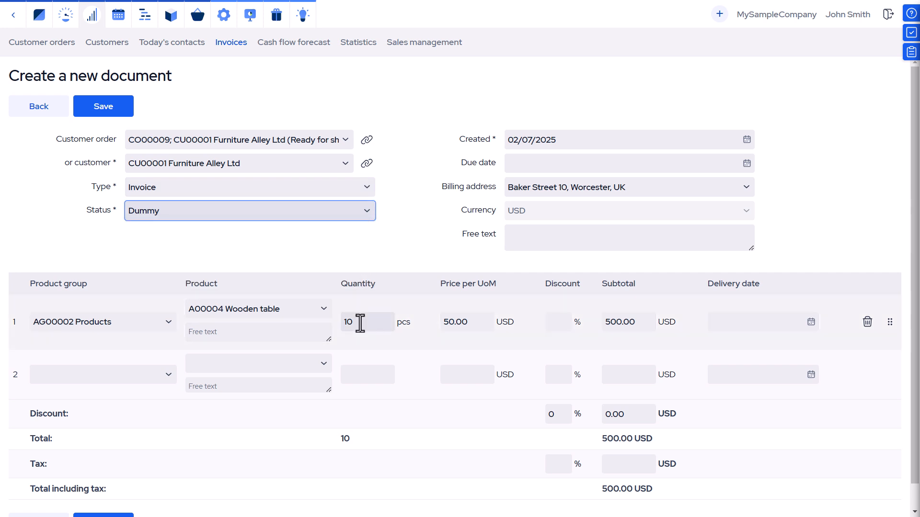
Add a Packing line of quantity 1 at 5.00 USD and save invoice I00005 (505.00 USD)
{"action": "left_click", "coordinate": [303, 368]}
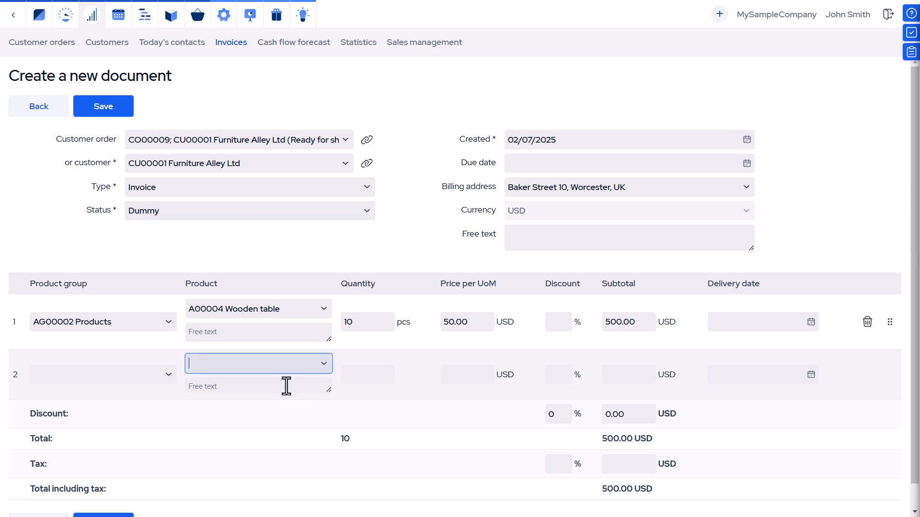
{"action": "left_click", "coordinate": [285, 386]}
{"action": "type", "text": "P"}
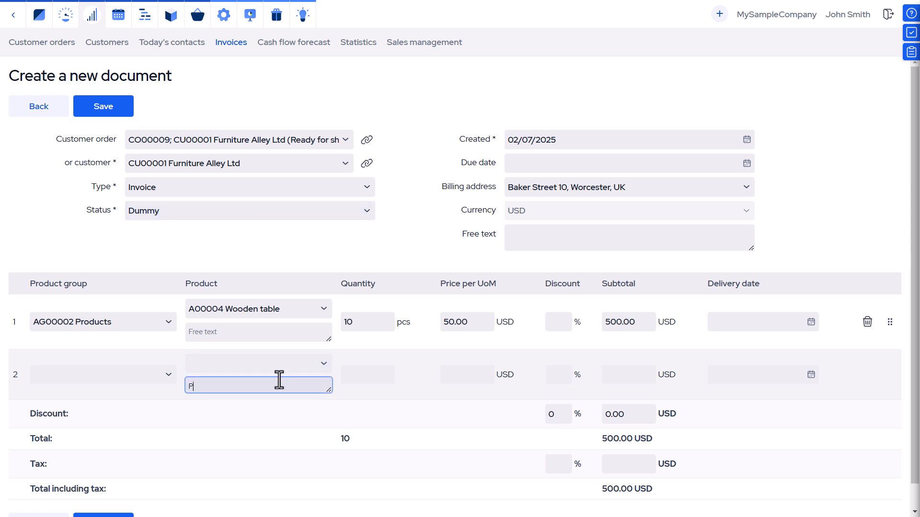
{"action": "type", "text": "acki"}
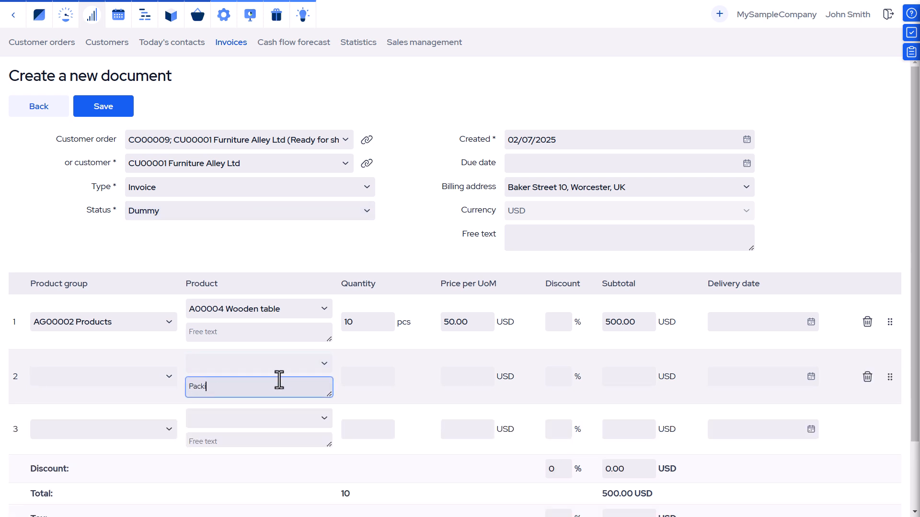
{"action": "type", "text": "ng"}
{"action": "left_click", "coordinate": [362, 377]}
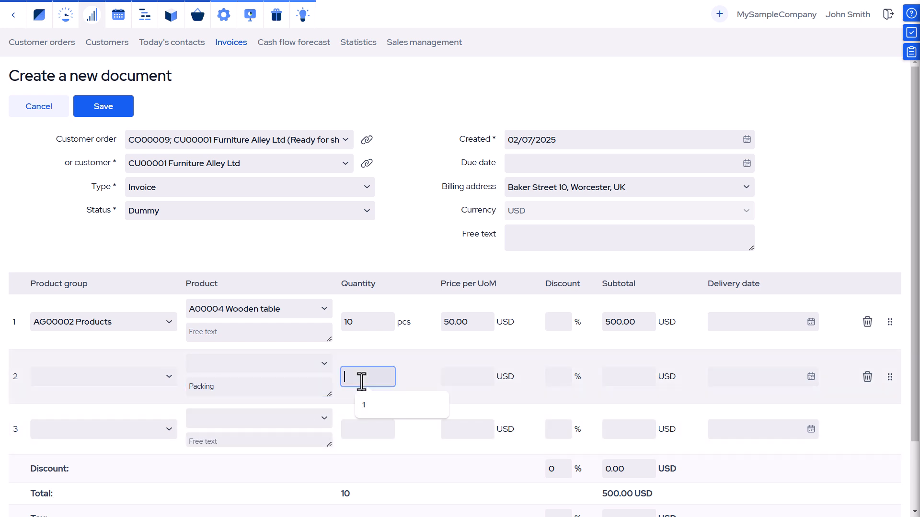
{"action": "type", "text": "1"}
{"action": "left_click", "coordinate": [473, 379]}
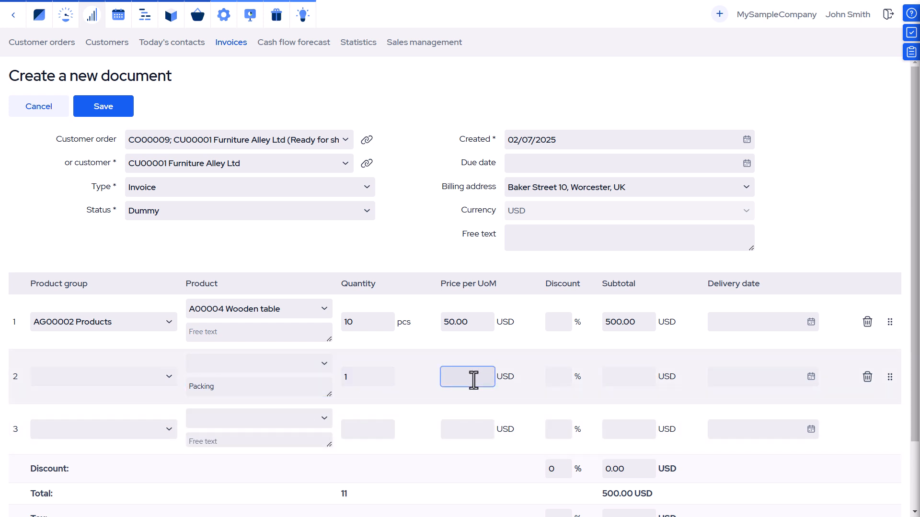
{"action": "type", "text": "5"}
{"action": "key", "text": "Tab"}
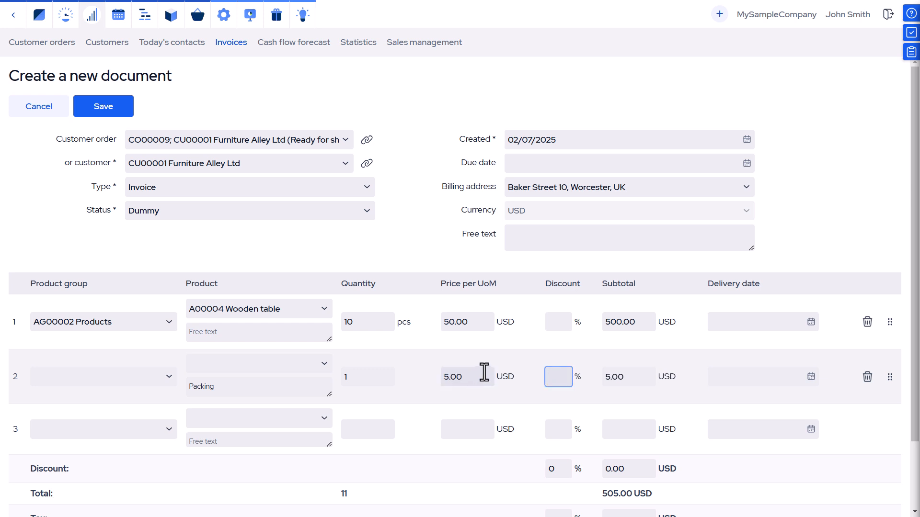
{"action": "left_click", "coordinate": [118, 114]}
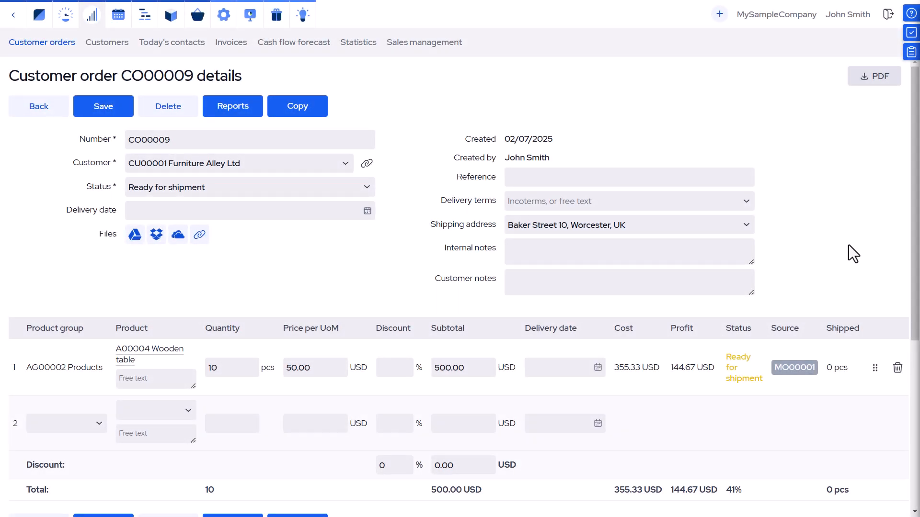
Start an invoice from the customer order's shipment
{"action": "scroll", "coordinate": [849, 245], "scroll_direction": "down", "scroll_amount": 5}
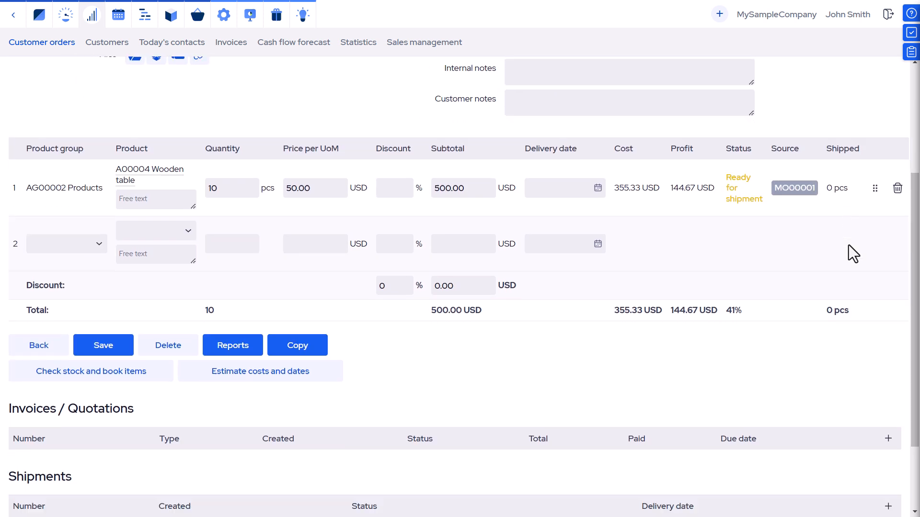
{"action": "scroll", "coordinate": [849, 245], "scroll_direction": "down", "scroll_amount": 1}
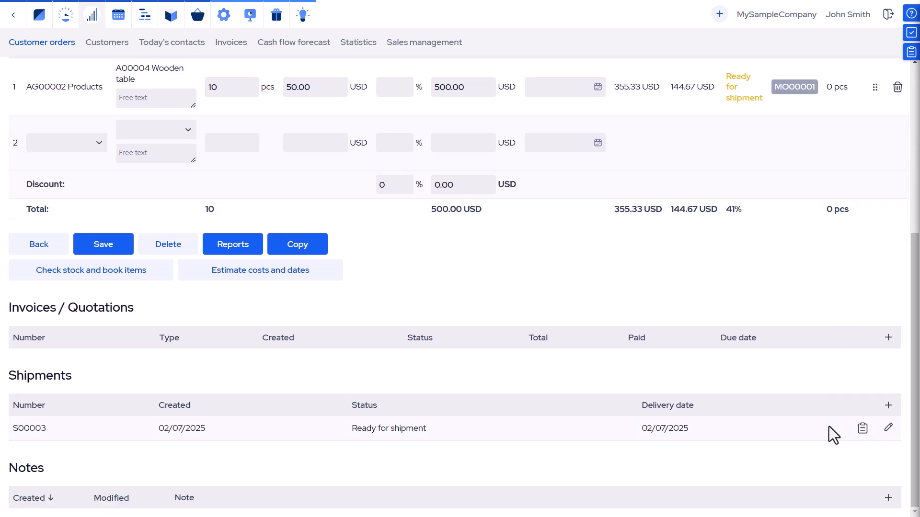
{"action": "left_click", "coordinate": [864, 432]}
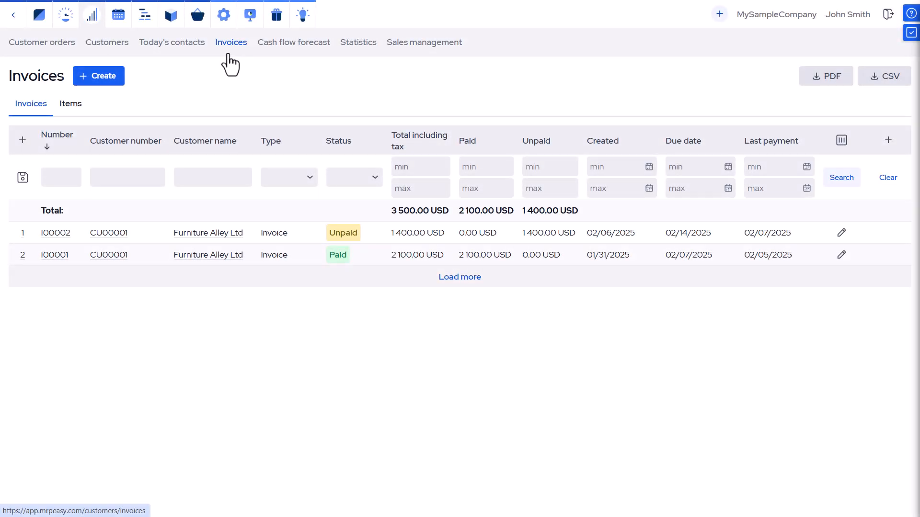
Create a new invoice based on Furniture Alley Ltd's 500.00 USD order CO00009
{"action": "left_click", "coordinate": [112, 77]}
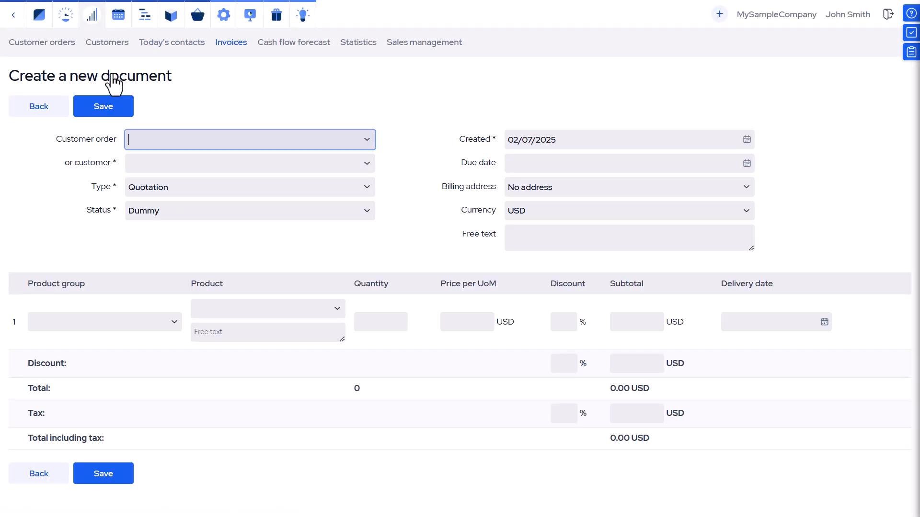
{"action": "left_click", "coordinate": [367, 141]}
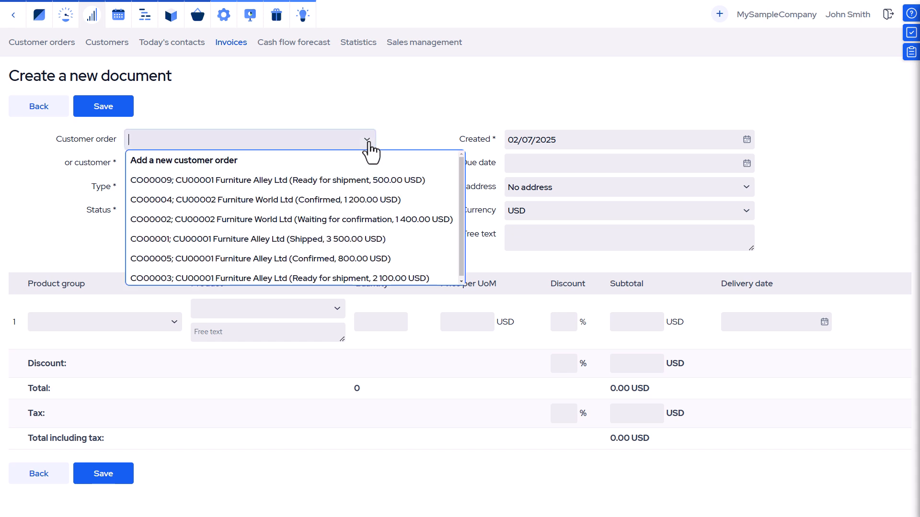
{"action": "left_click", "coordinate": [340, 189]}
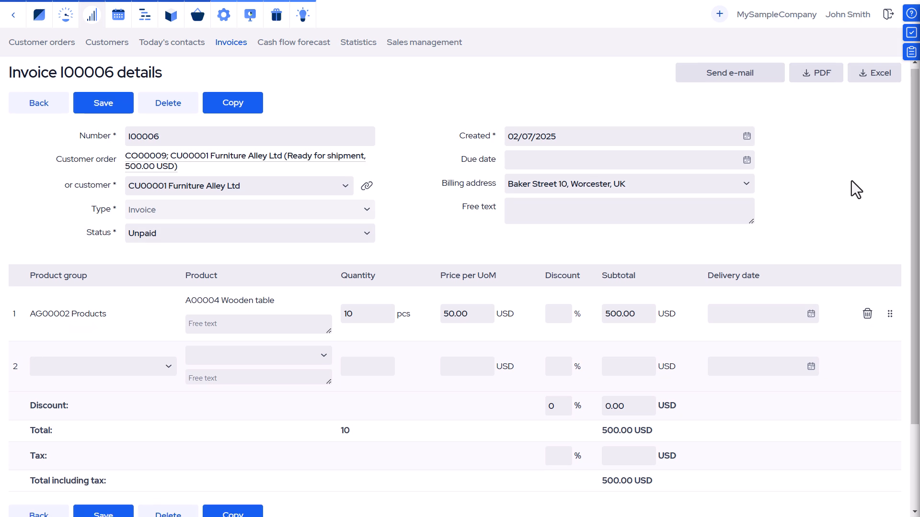
Record a 500.00 USD payment against invoice I00006
{"action": "scroll", "coordinate": [851, 180], "scroll_direction": "down", "scroll_amount": 3}
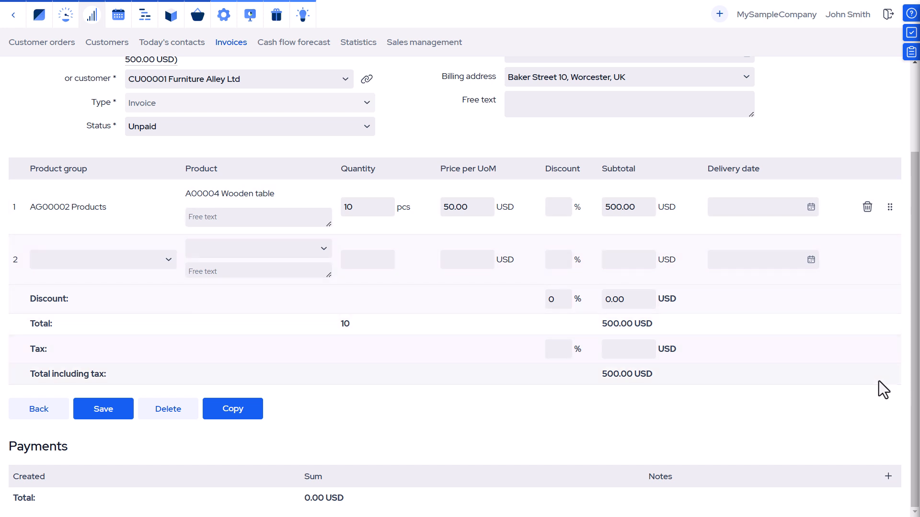
{"action": "left_click", "coordinate": [886, 478]}
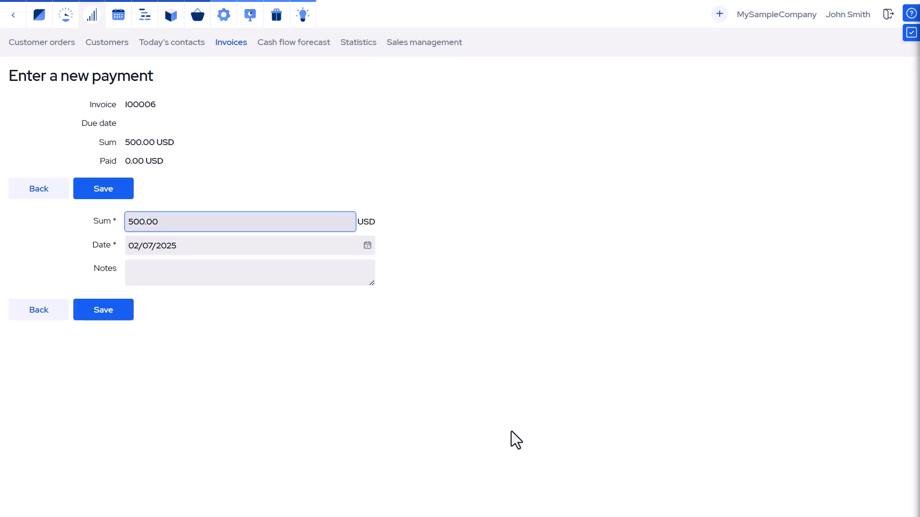
{"action": "left_click", "coordinate": [101, 314]}
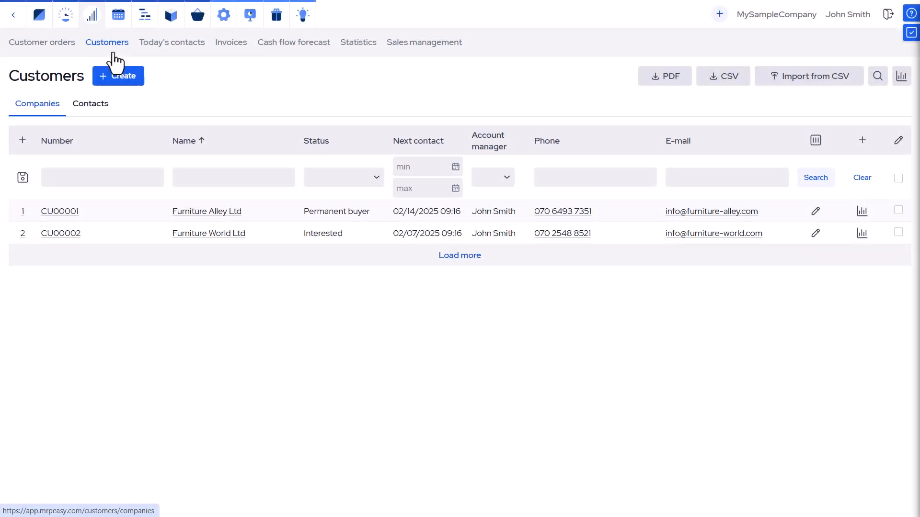
Create customer 'Best Furniture Inc.' with status Interested and begin its registration details
{"action": "left_click", "coordinate": [115, 77]}
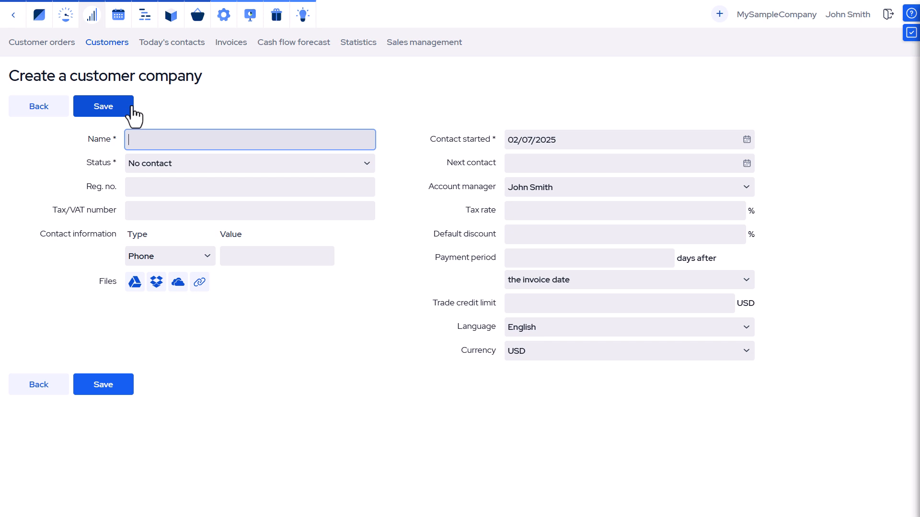
{"action": "type", "text": "Best Furniture Inc."}
{"action": "left_click", "coordinate": [367, 165]}
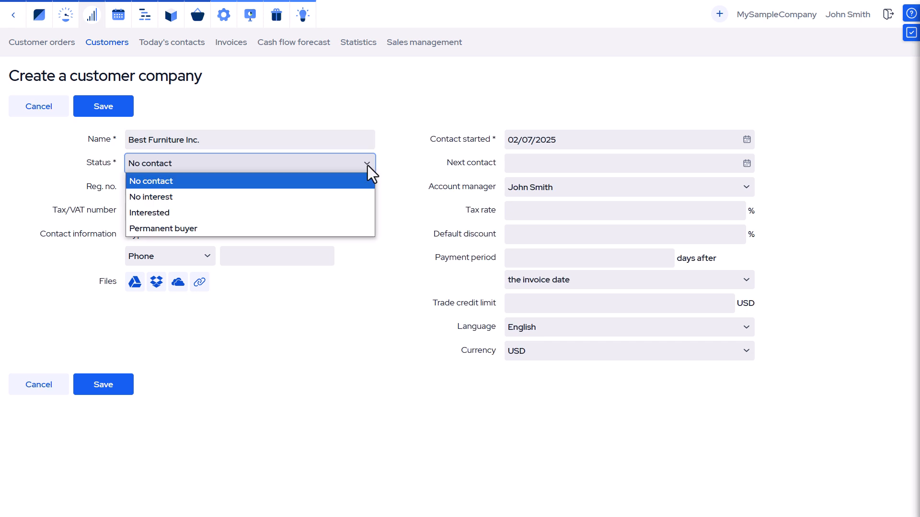
{"action": "left_click", "coordinate": [351, 211]}
{"action": "left_click", "coordinate": [282, 192]}
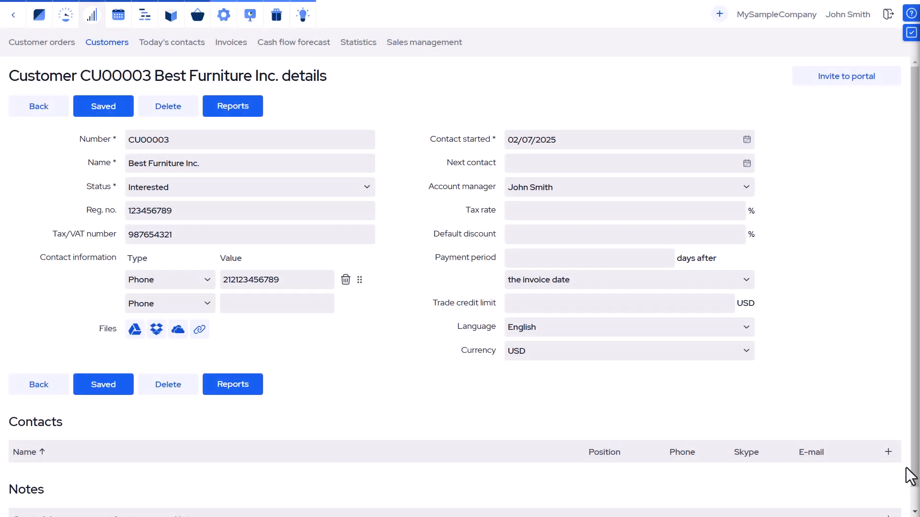
Add a contact person with position 'Purchasing department' and their phone number
{"action": "left_click", "coordinate": [889, 452]}
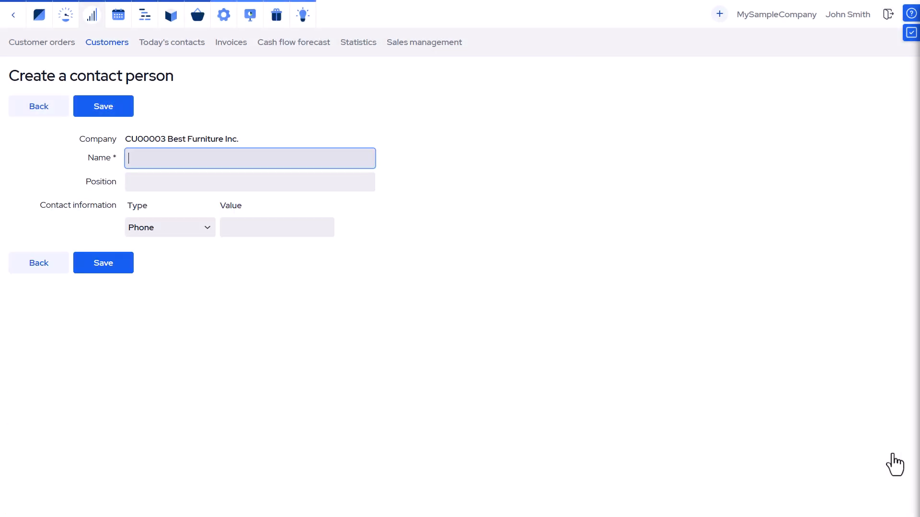
{"action": "key", "text": "Tab"}
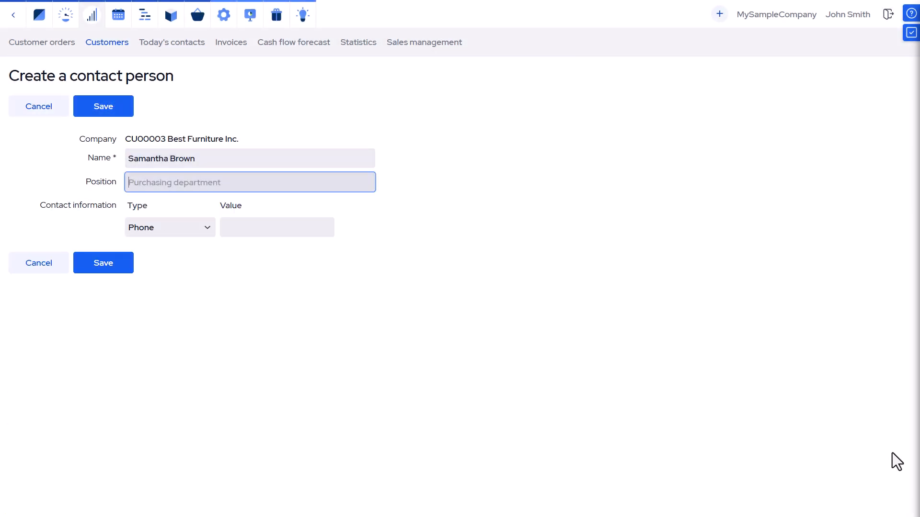
{"action": "type", "text": "Purchasing department"}
{"action": "left_click", "coordinate": [257, 233]}
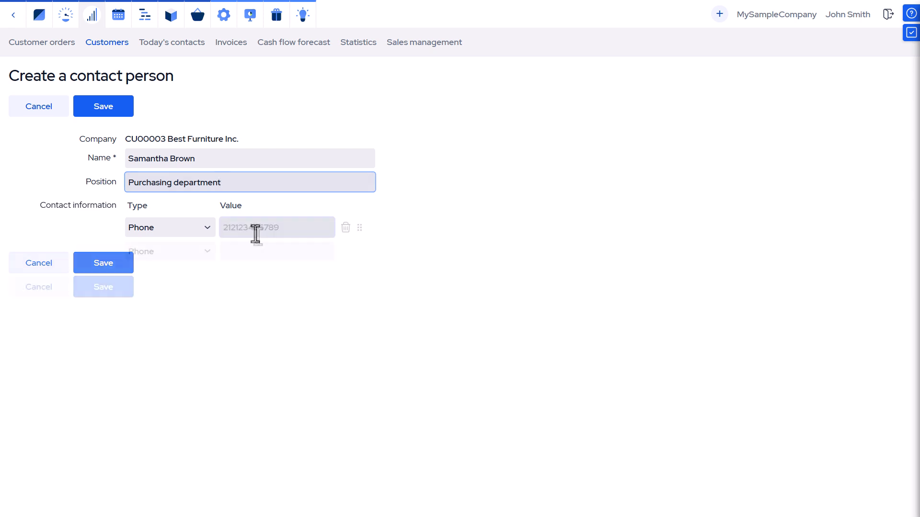
{"action": "left_click", "coordinate": [82, 297]}
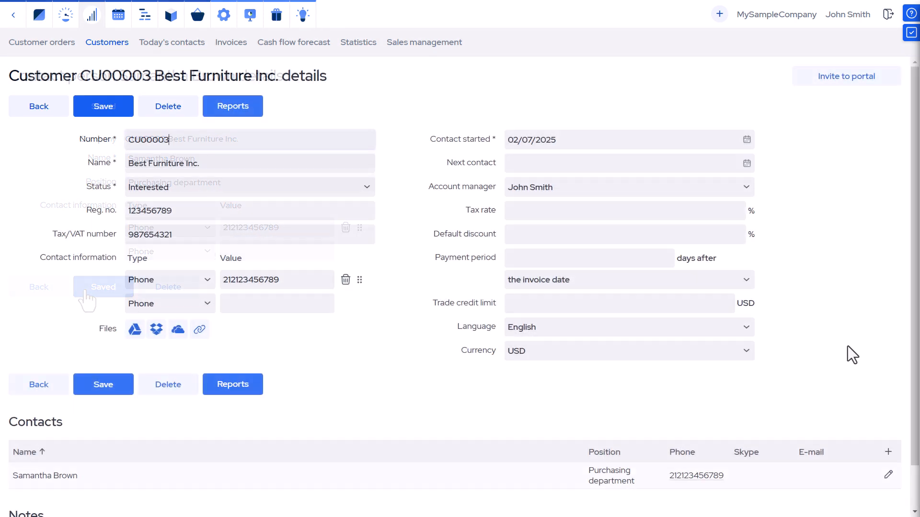
Add the note 'This is potentially big customer' to Best Furniture Inc
{"action": "scroll", "coordinate": [839, 326], "scroll_direction": "down", "scroll_amount": 1}
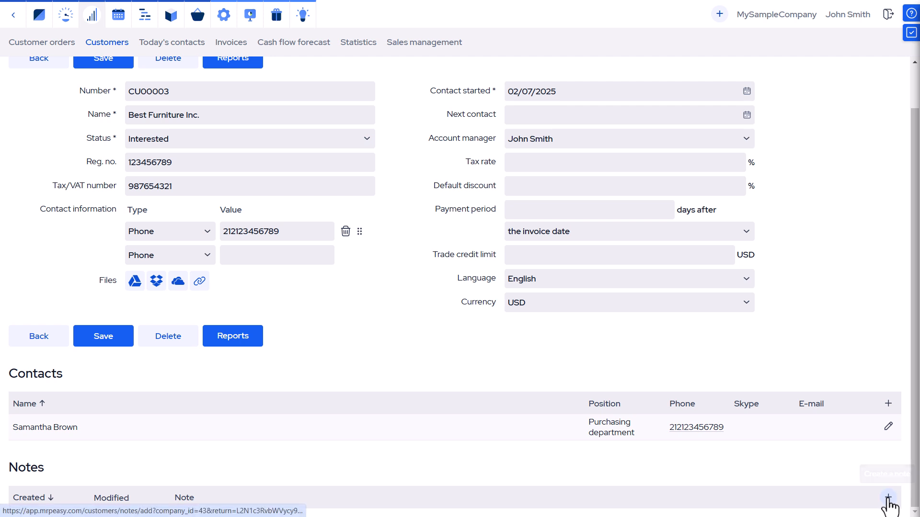
{"action": "left_click", "coordinate": [886, 499]}
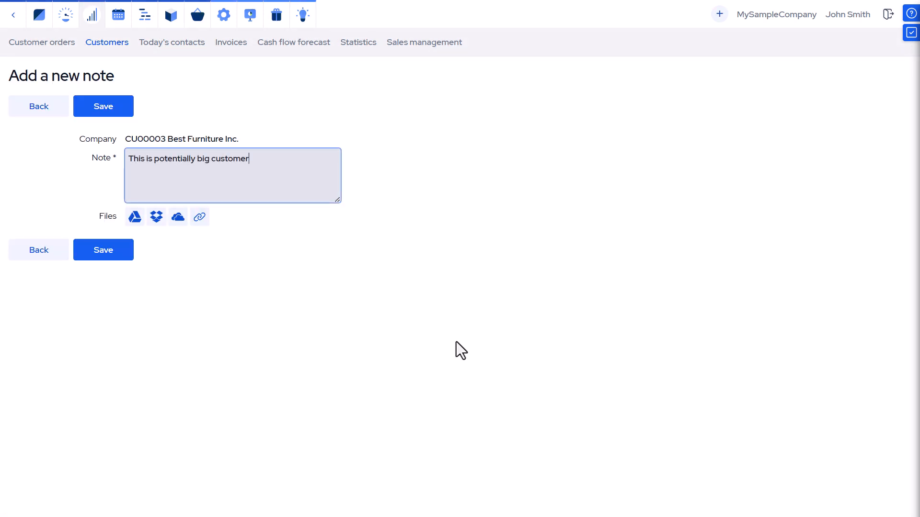
{"action": "left_click", "coordinate": [102, 253]}
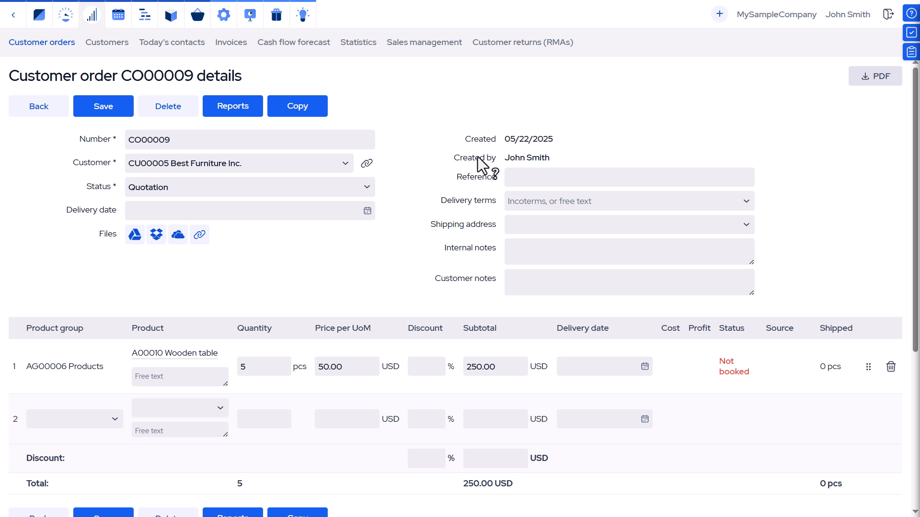
Open the customer details side panel
{"action": "left_click", "coordinate": [910, 52]}
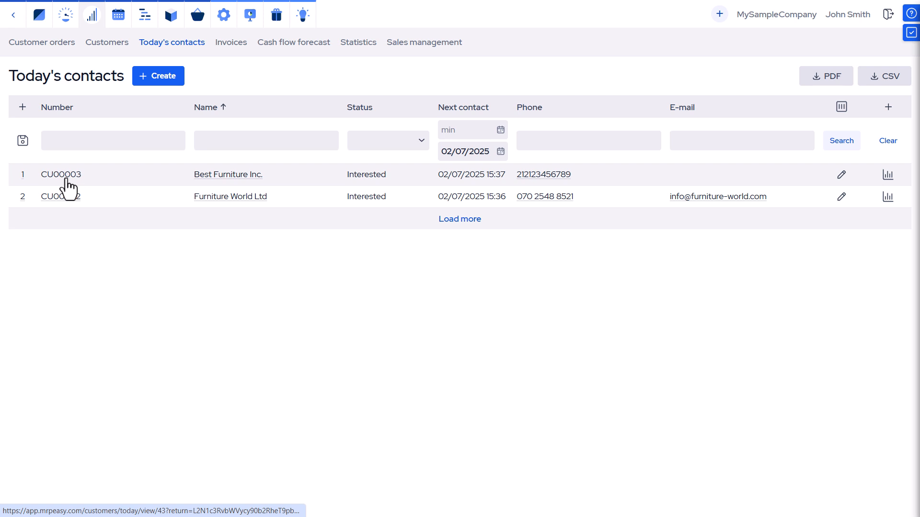
Set Best Furniture Inc.'s next contact to 02/10/2025 15:37 and save the record
{"action": "left_click", "coordinate": [67, 179]}
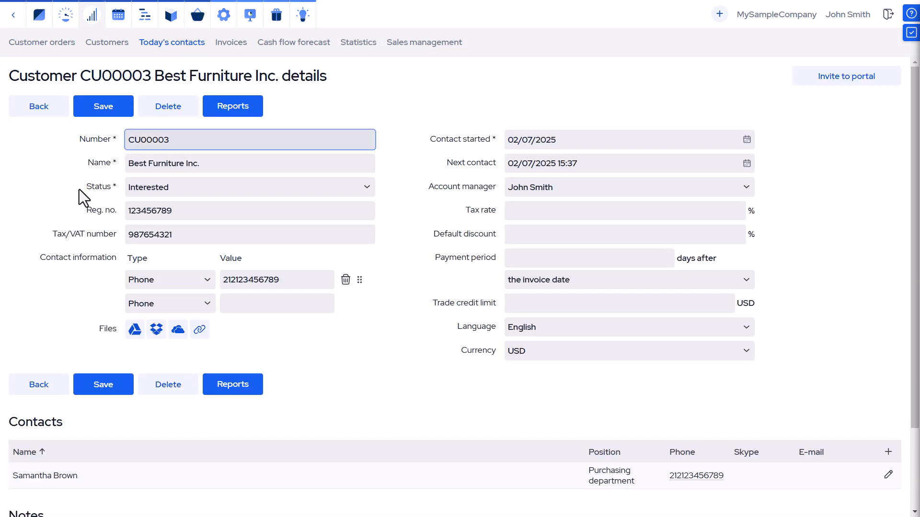
{"action": "scroll", "coordinate": [126, 190], "scroll_direction": "down", "scroll_amount": 2}
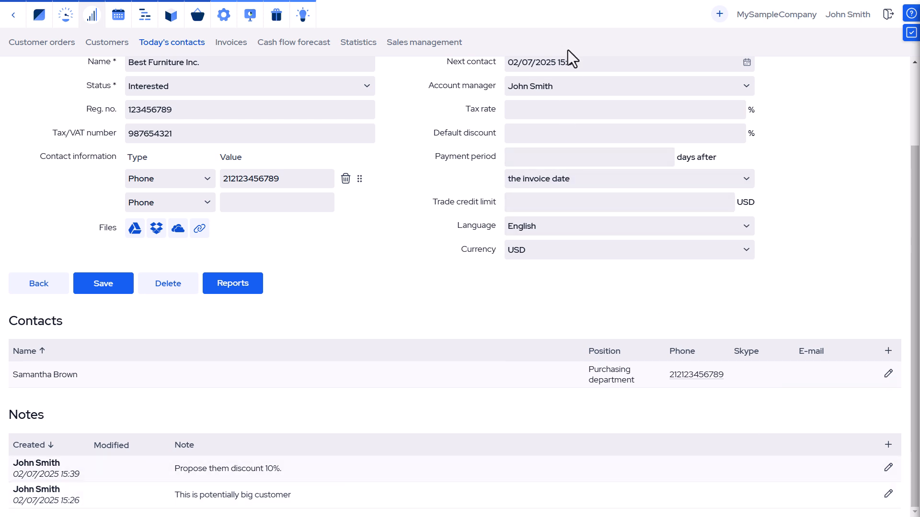
{"action": "left_click", "coordinate": [601, 64]}
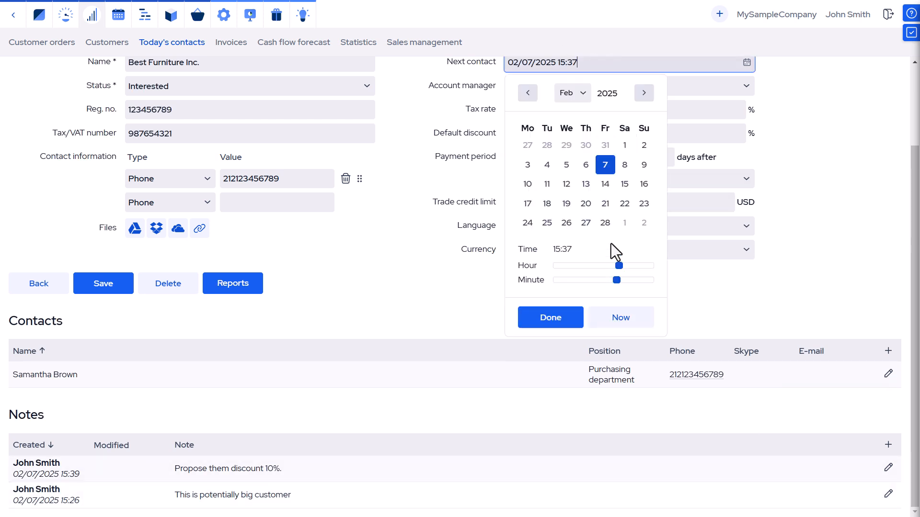
{"action": "left_click", "coordinate": [527, 185]}
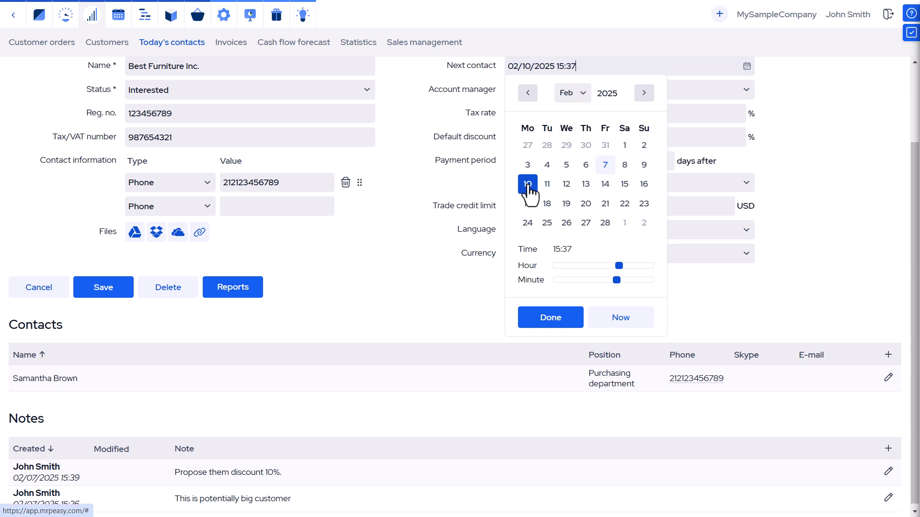
{"action": "left_click", "coordinate": [551, 319]}
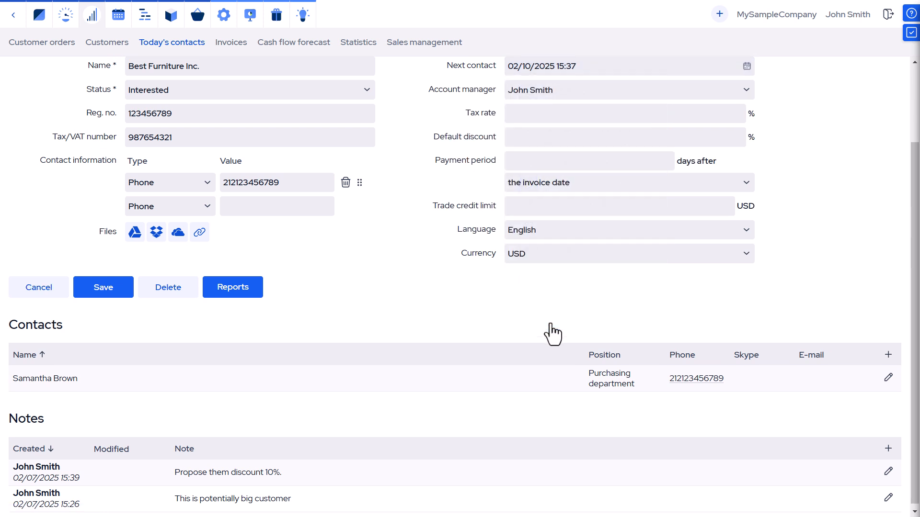
{"action": "left_click", "coordinate": [102, 292]}
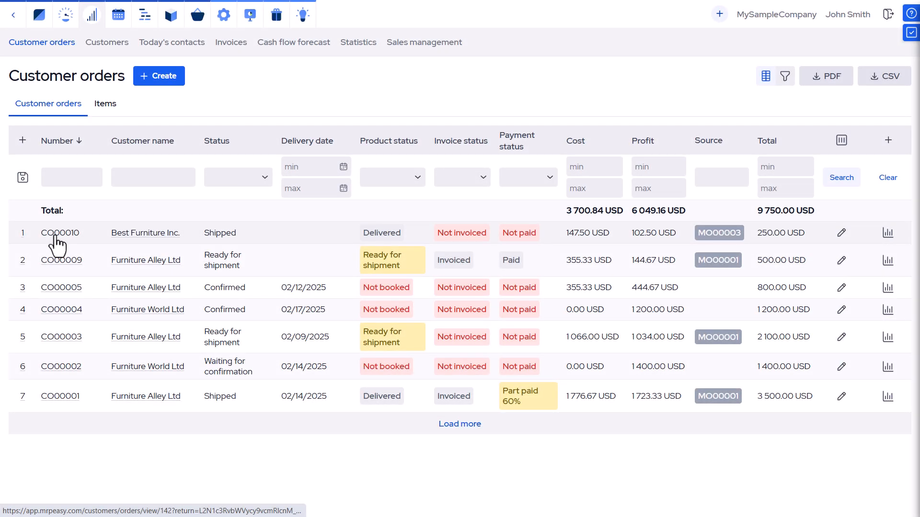
View order CO000010's reports, switching from Bookings to Raw materials and then Serial numbers
{"action": "left_click", "coordinate": [55, 236]}
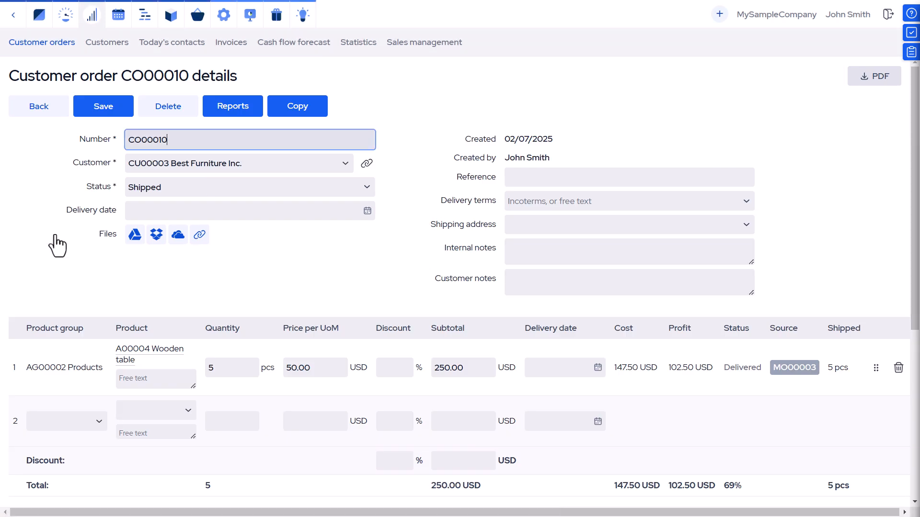
{"action": "left_click", "coordinate": [220, 107]}
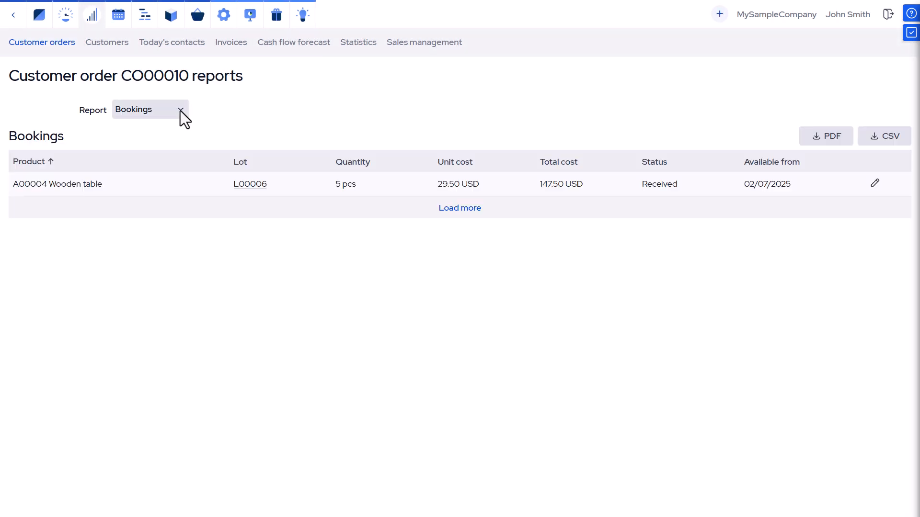
{"action": "left_click", "coordinate": [181, 111]}
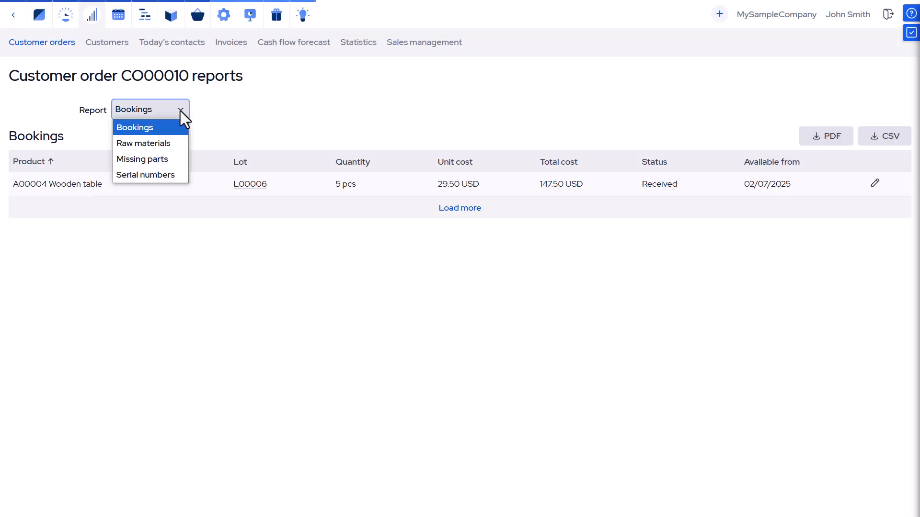
{"action": "left_click", "coordinate": [162, 144]}
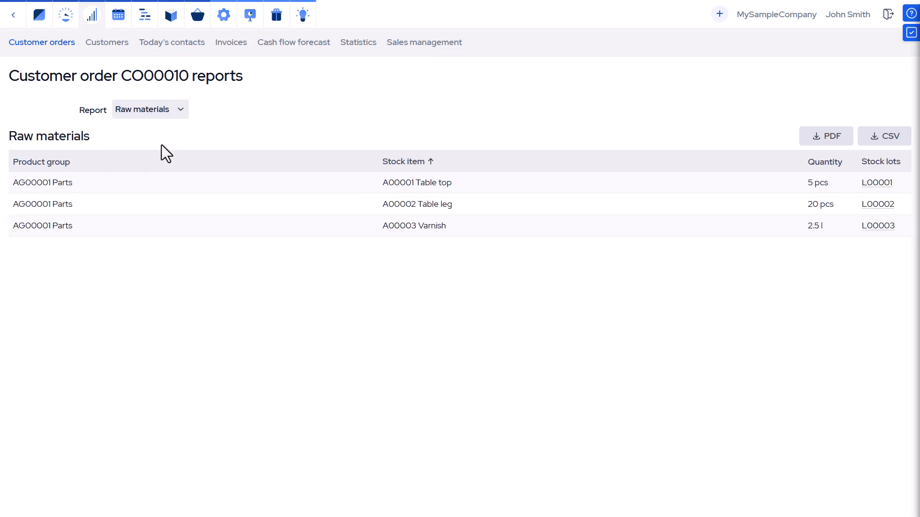
{"action": "left_click", "coordinate": [180, 113]}
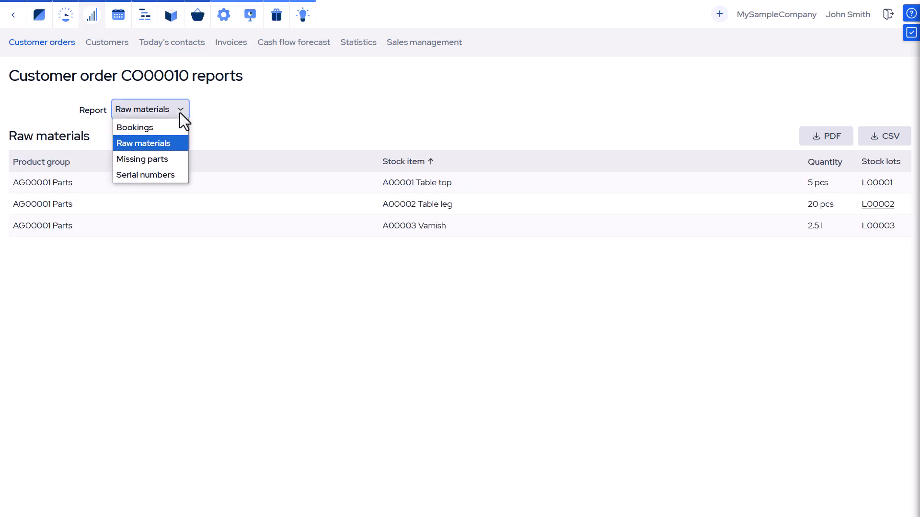
{"action": "left_click", "coordinate": [159, 177]}
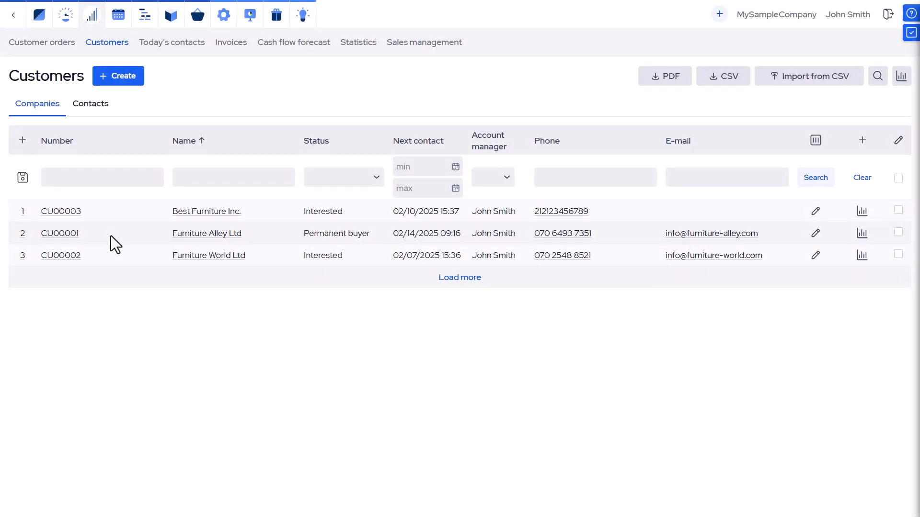
View Furniture Alley Ltd's Customer orders, Manufacturing orders, Products and Raw materials reports
{"action": "left_click", "coordinate": [860, 235]}
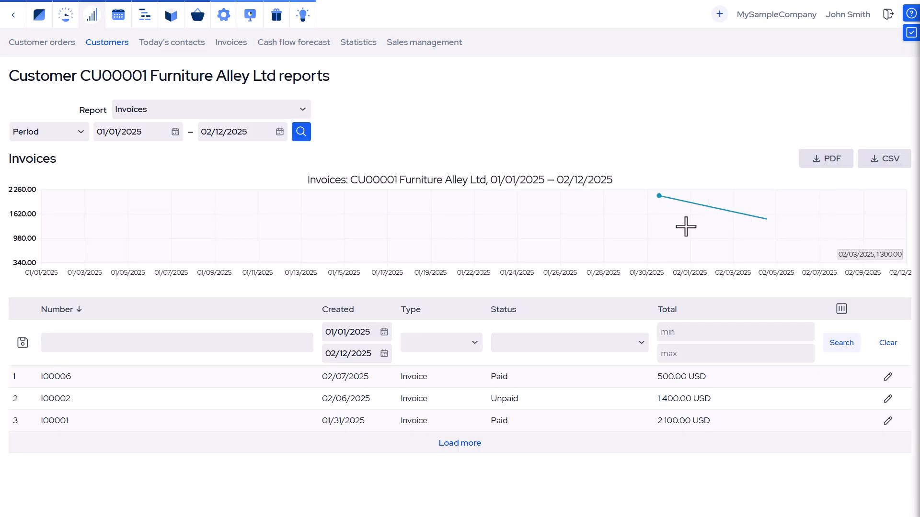
{"action": "left_click", "coordinate": [297, 117]}
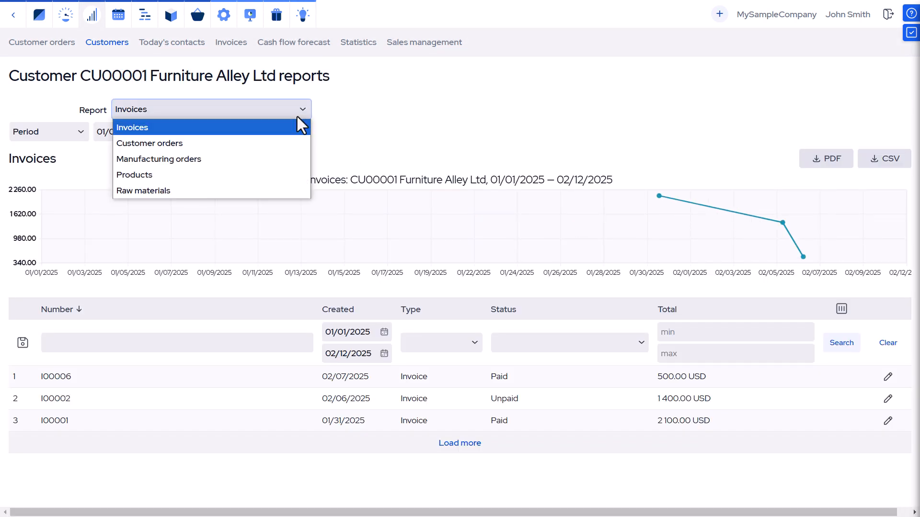
{"action": "left_click", "coordinate": [277, 145]}
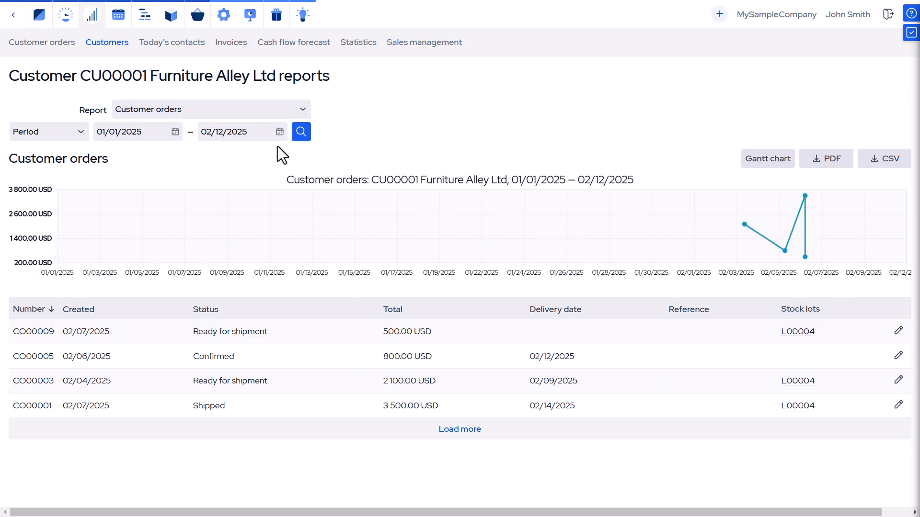
{"action": "left_click", "coordinate": [298, 114]}
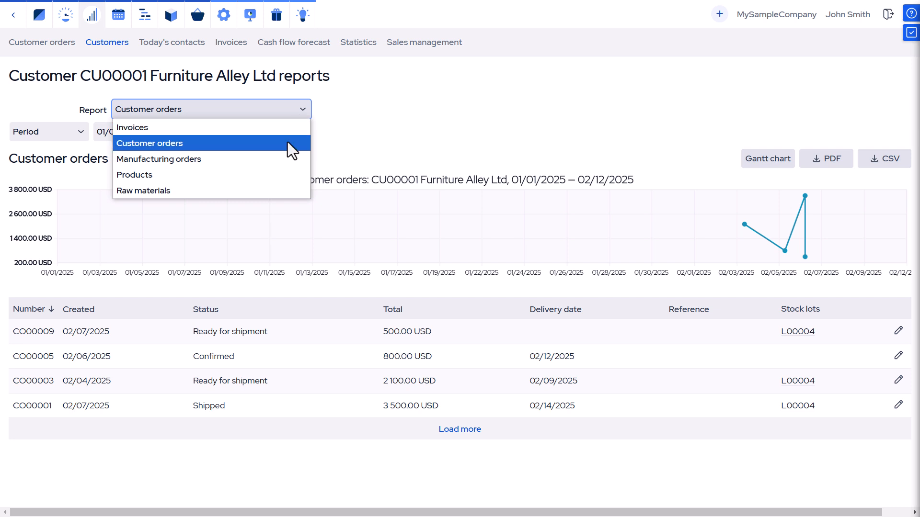
{"action": "left_click", "coordinate": [282, 156]}
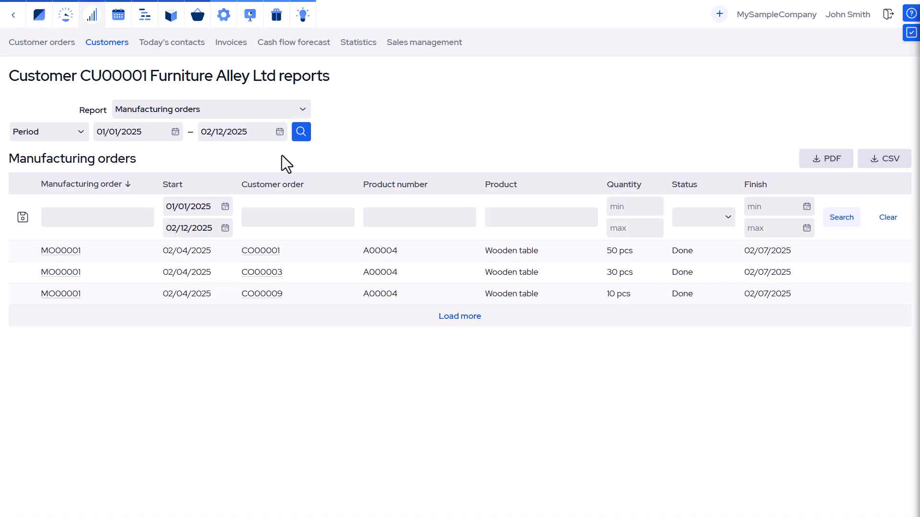
{"action": "left_click", "coordinate": [296, 115]}
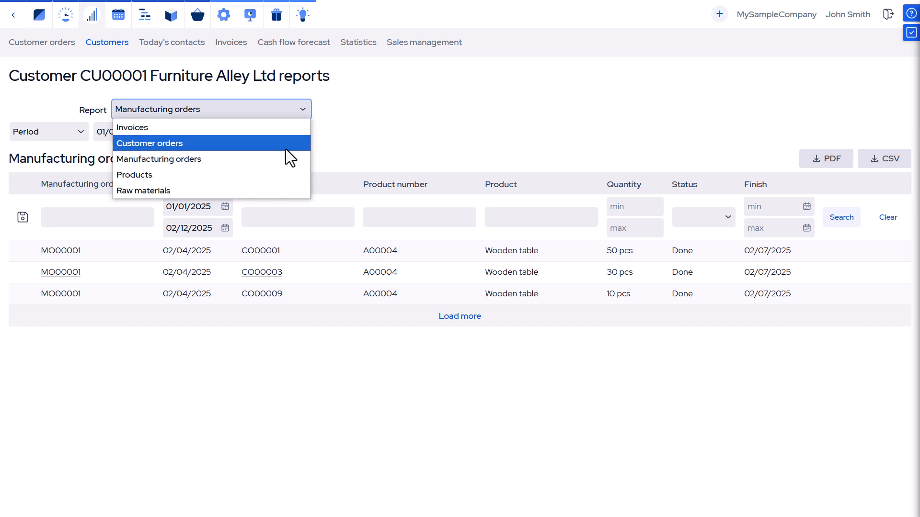
{"action": "left_click", "coordinate": [279, 175]}
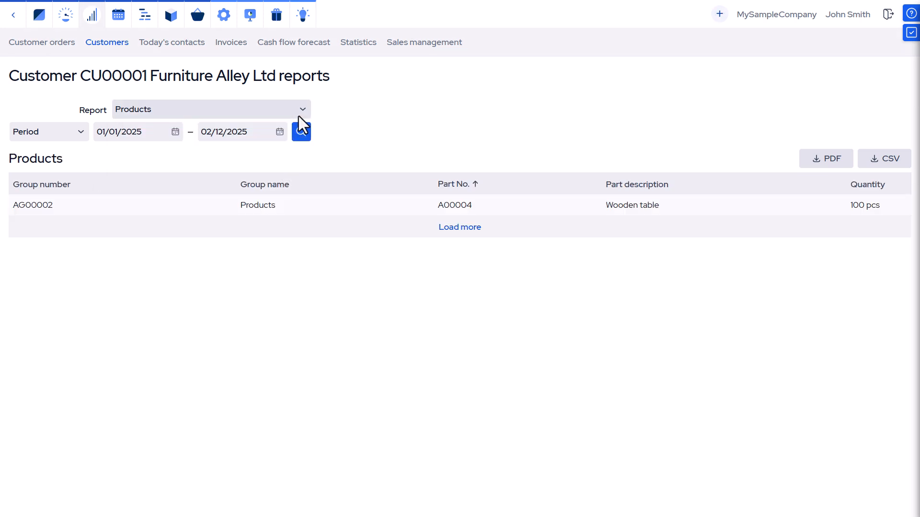
{"action": "left_click", "coordinate": [298, 116]}
{"action": "left_click", "coordinate": [274, 185]}
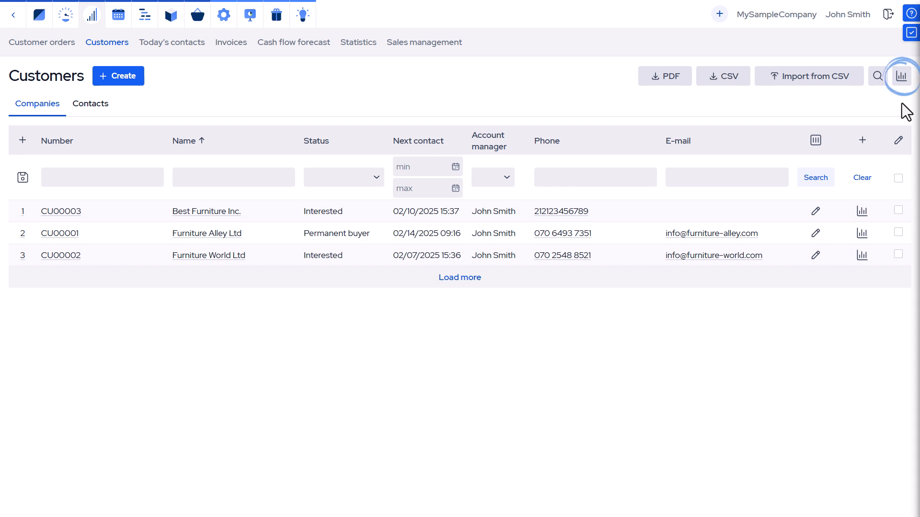
View the all-customers summary reports, going from Deliveries to Execution and then Bookings
{"action": "left_click", "coordinate": [900, 85]}
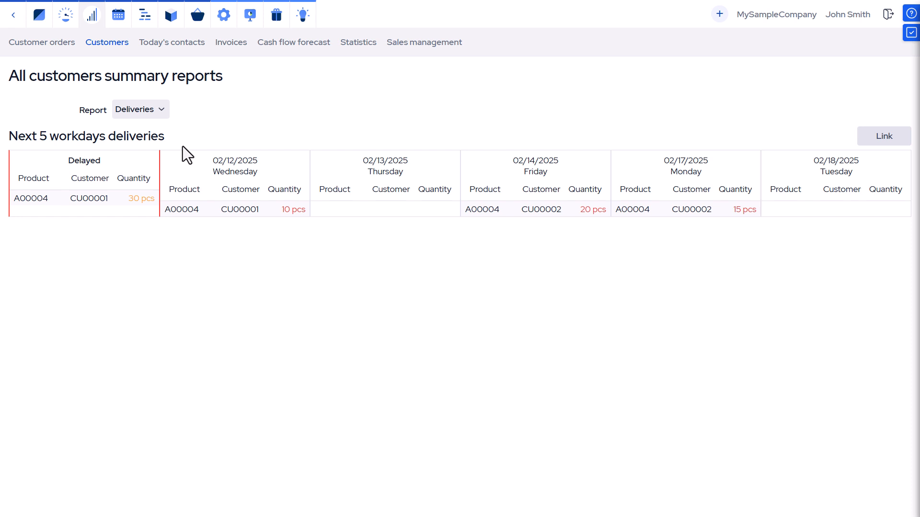
{"action": "left_click", "coordinate": [166, 114]}
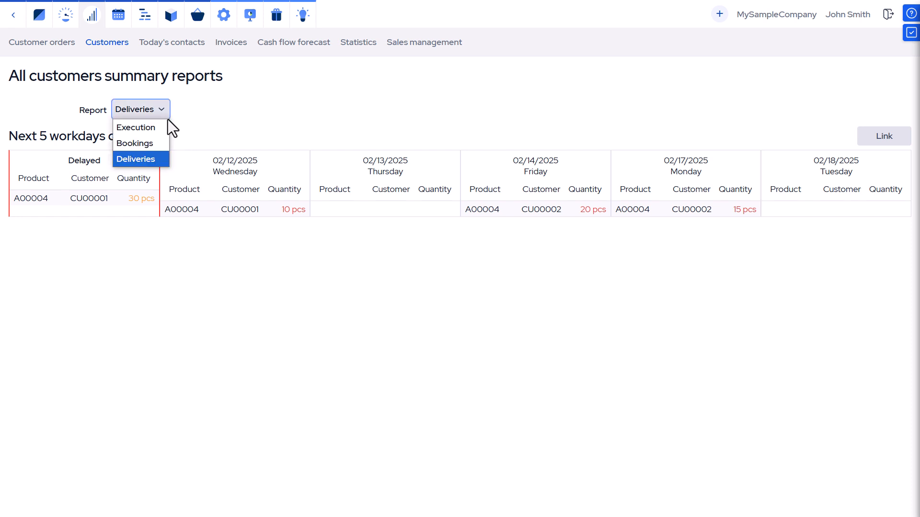
{"action": "left_click", "coordinate": [162, 130]}
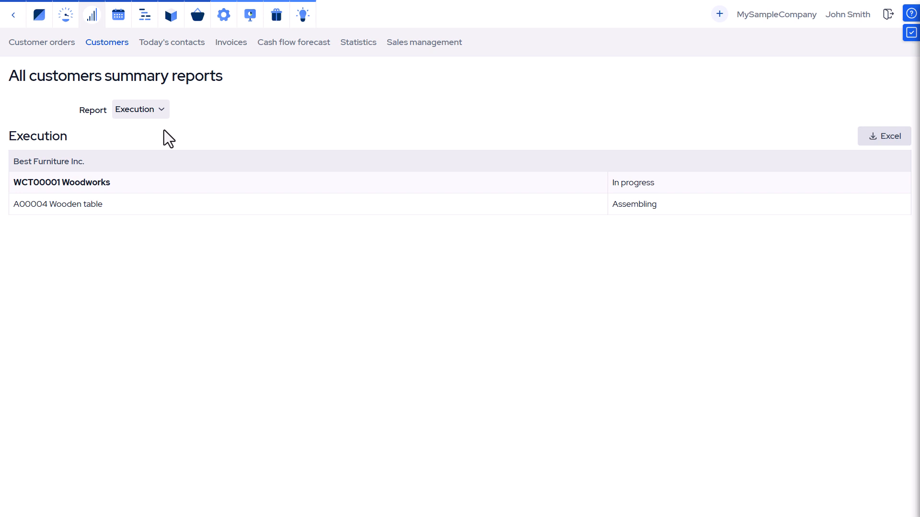
{"action": "left_click", "coordinate": [164, 118]}
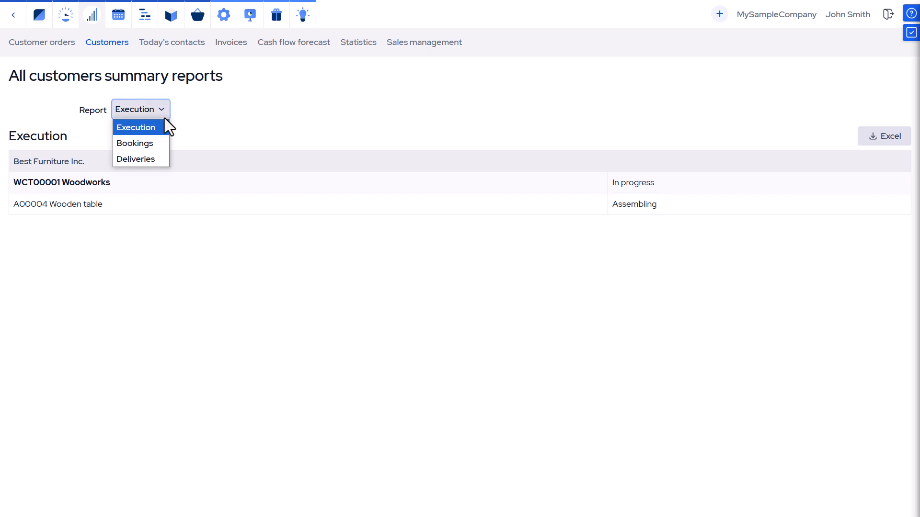
{"action": "left_click", "coordinate": [157, 142]}
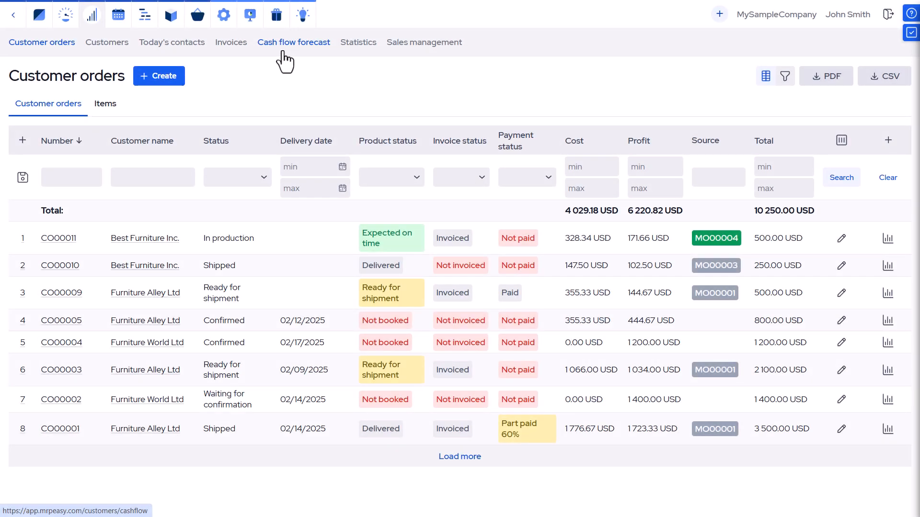
View the cash flow forecast
{"action": "left_click", "coordinate": [283, 52]}
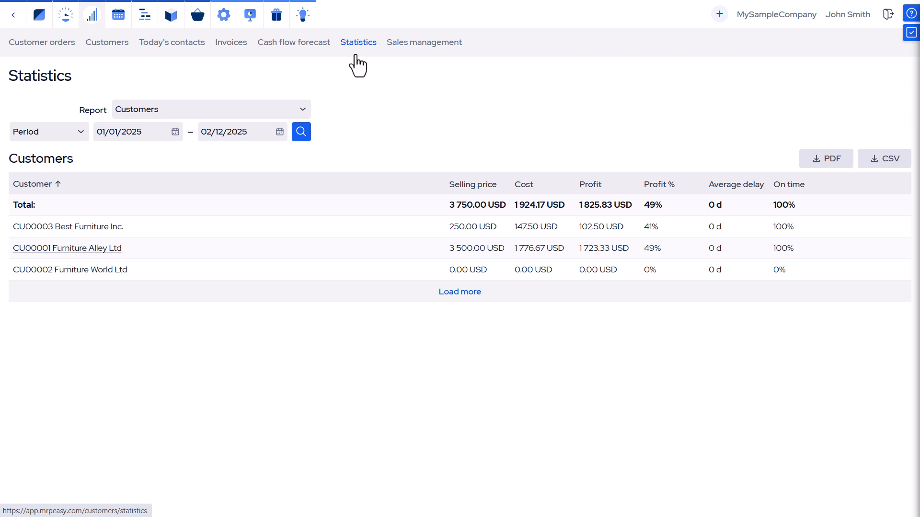
Switch the Statistics report to Customer orders, then to Goods shipped
{"action": "left_click", "coordinate": [302, 113]}
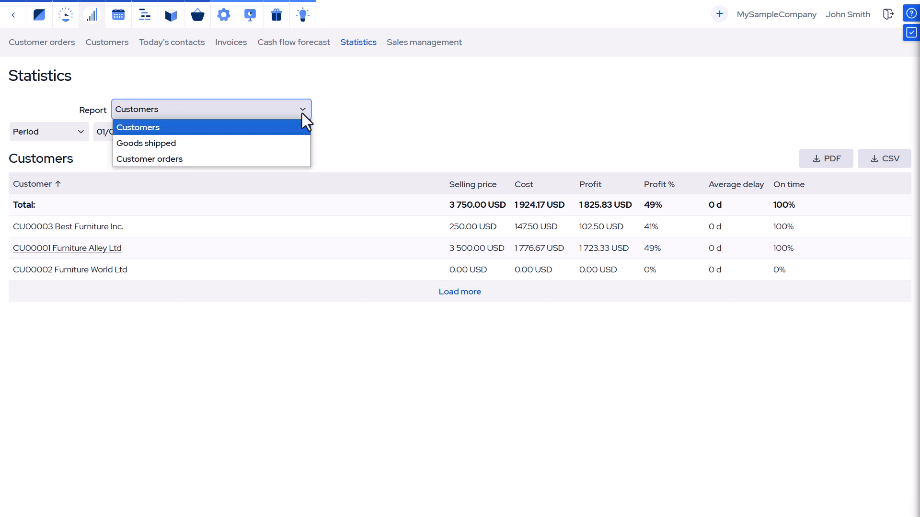
{"action": "left_click", "coordinate": [272, 160]}
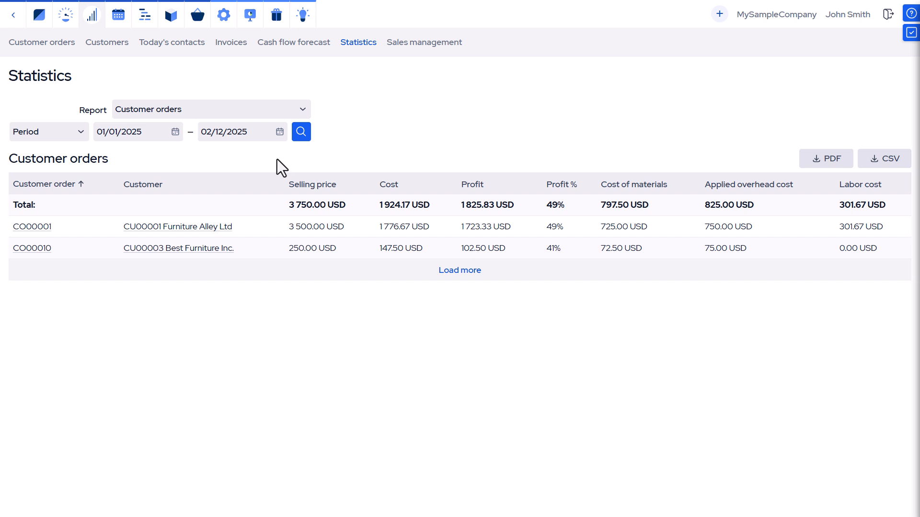
{"action": "left_click", "coordinate": [304, 106]}
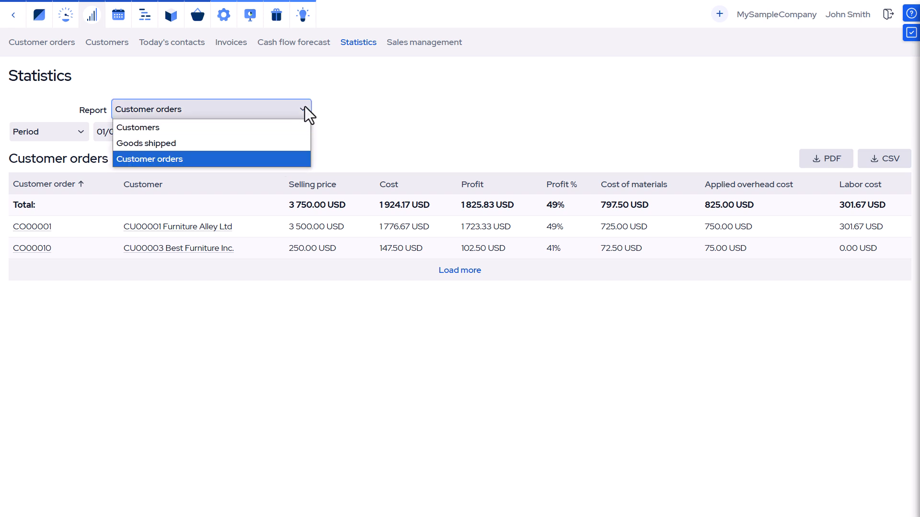
{"action": "left_click", "coordinate": [275, 144]}
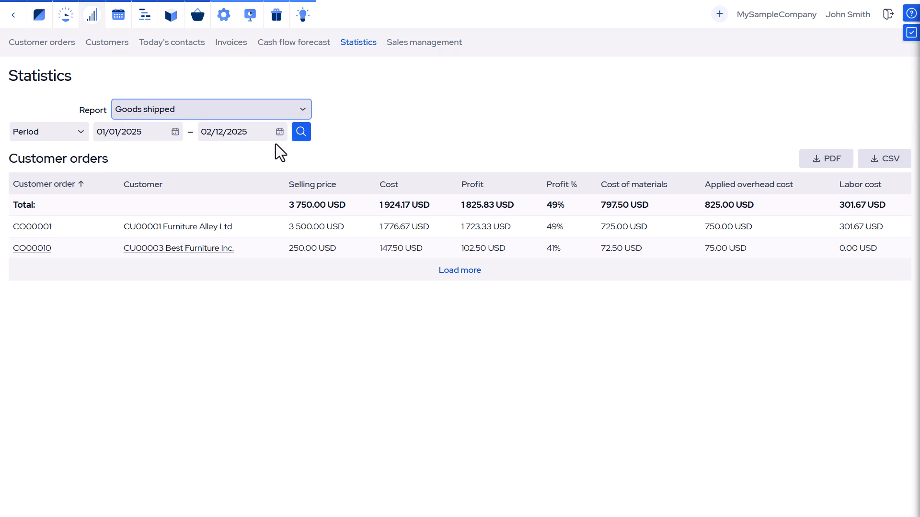